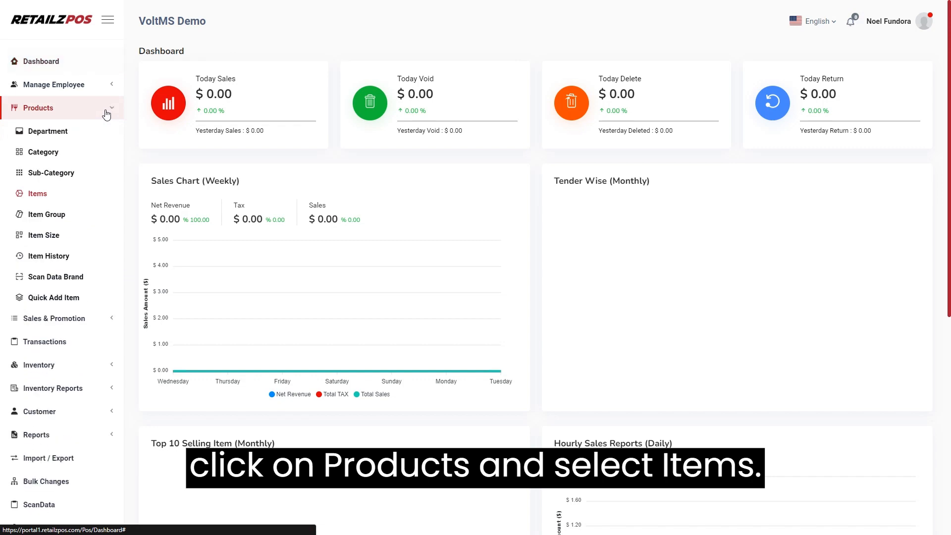
Step: Show the Items list under Products, with its 14391 existing items
click(48, 197)
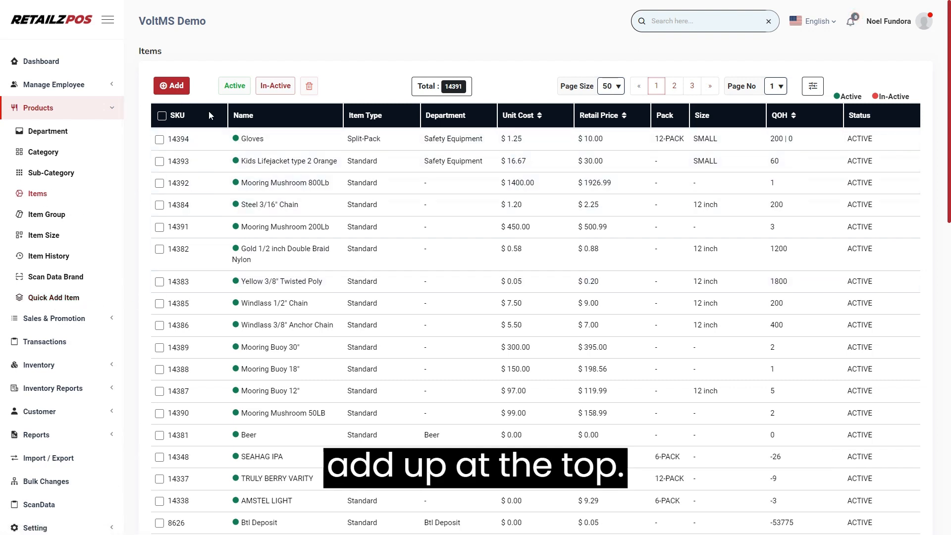
Step: Open a blank Add Item form and select its Name field
click(174, 86)
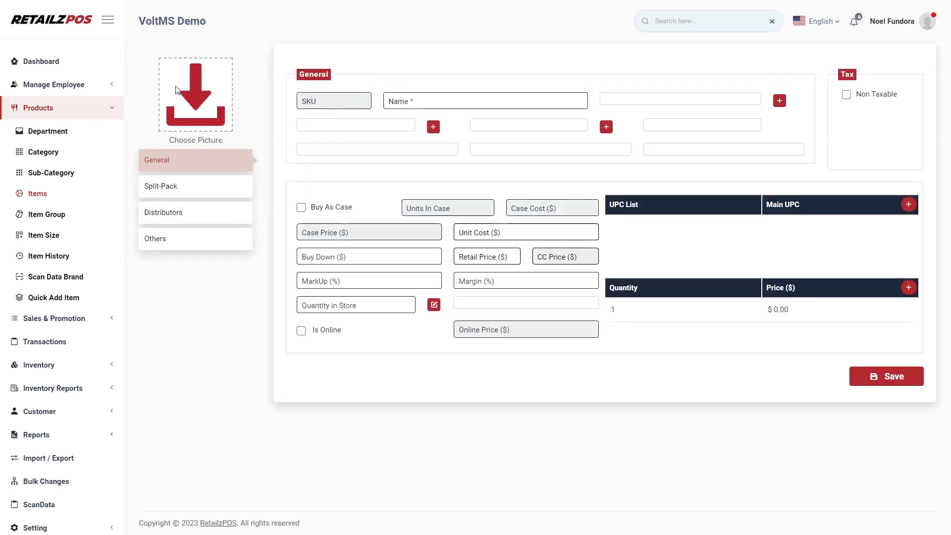
click(482, 101)
click(477, 113)
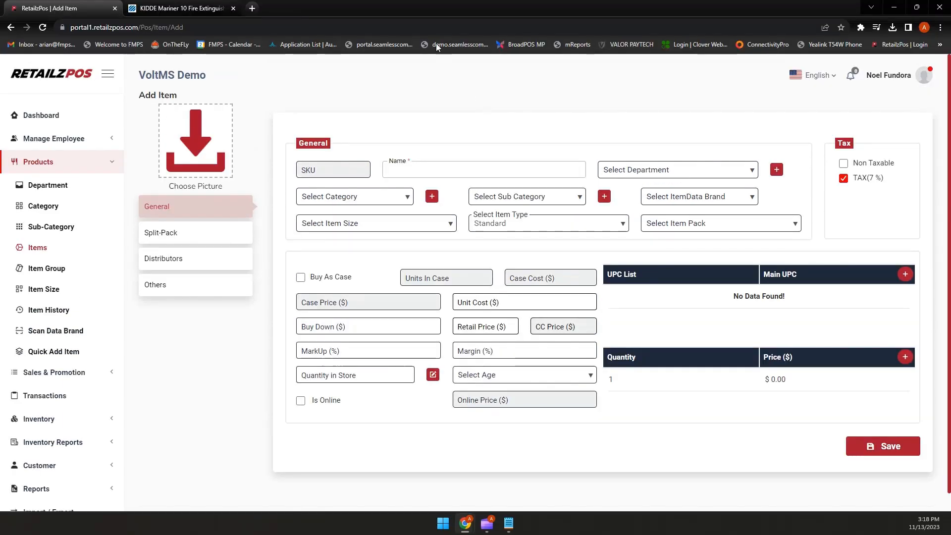
Step: Copy the title 'Mariner 10 Fire Extinguisher' from the West Marine product page
click(183, 8)
right_click(649, 184)
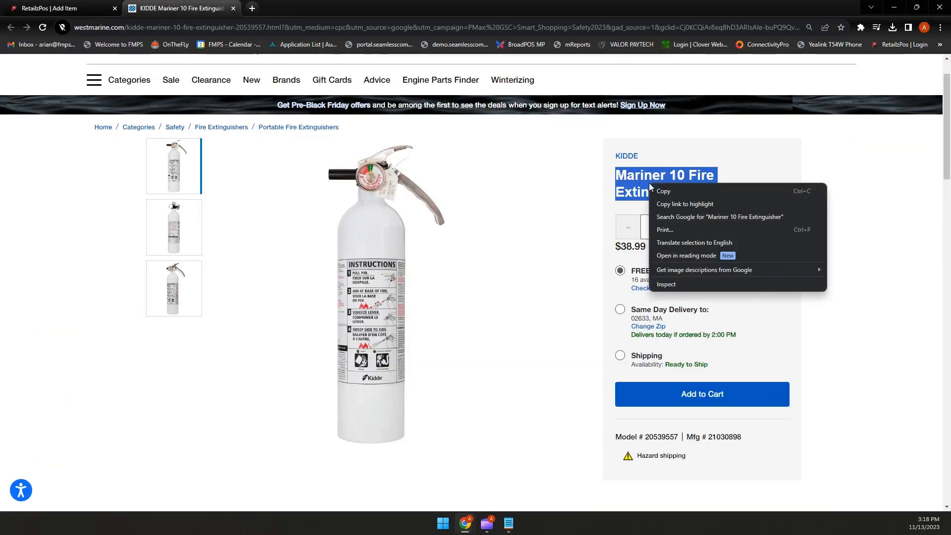
click(671, 195)
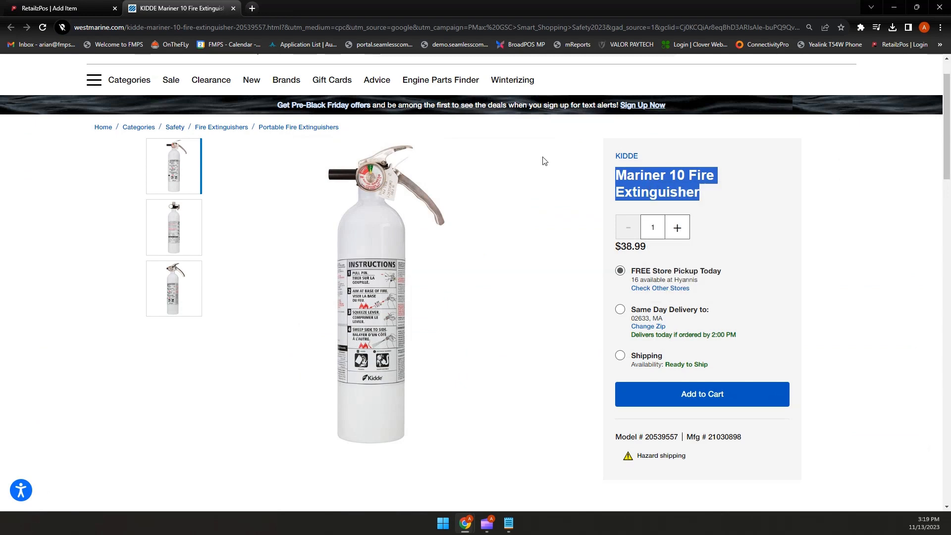
click(49, 9)
key(F11)
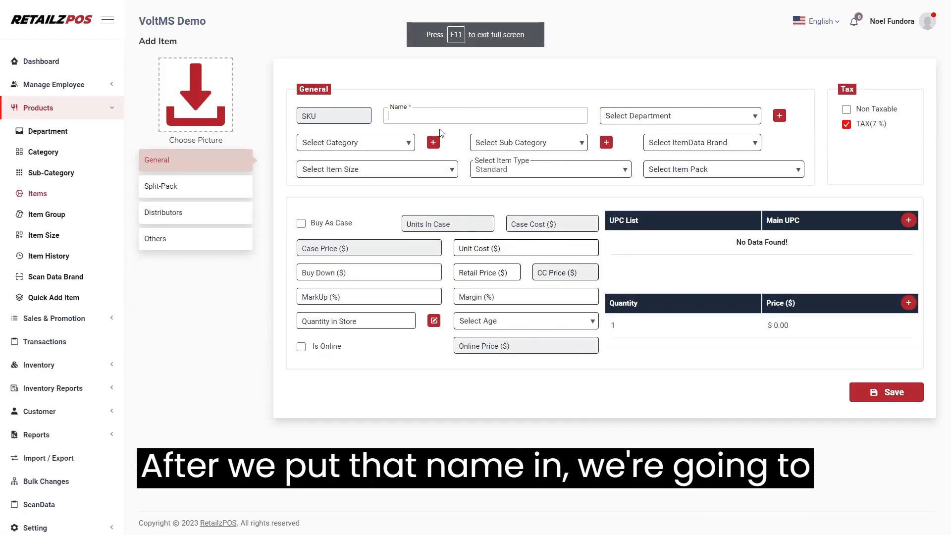
Step: Paste the name Mariner 10 Fire Extinguisher and set department Safety Equipment, category Fire Extinguisher
key(ctrl+v)
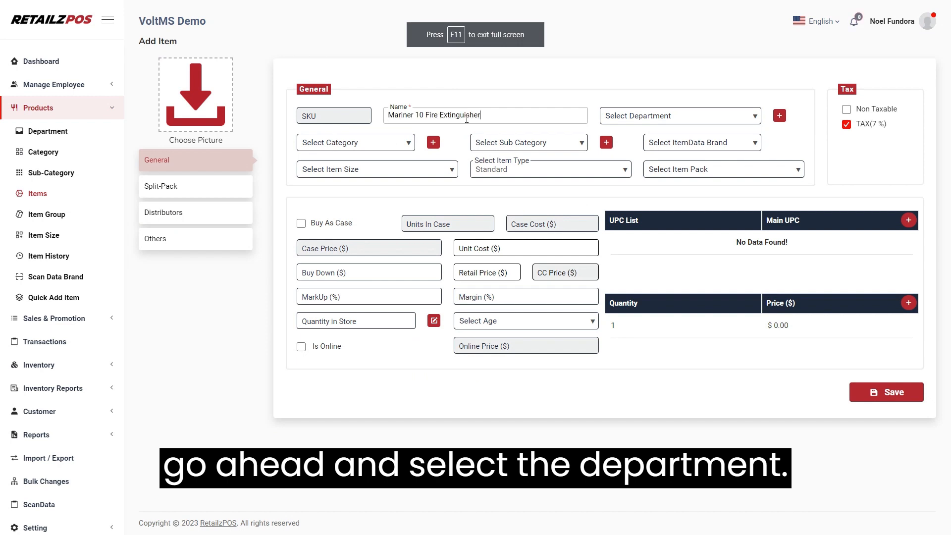
click(672, 117)
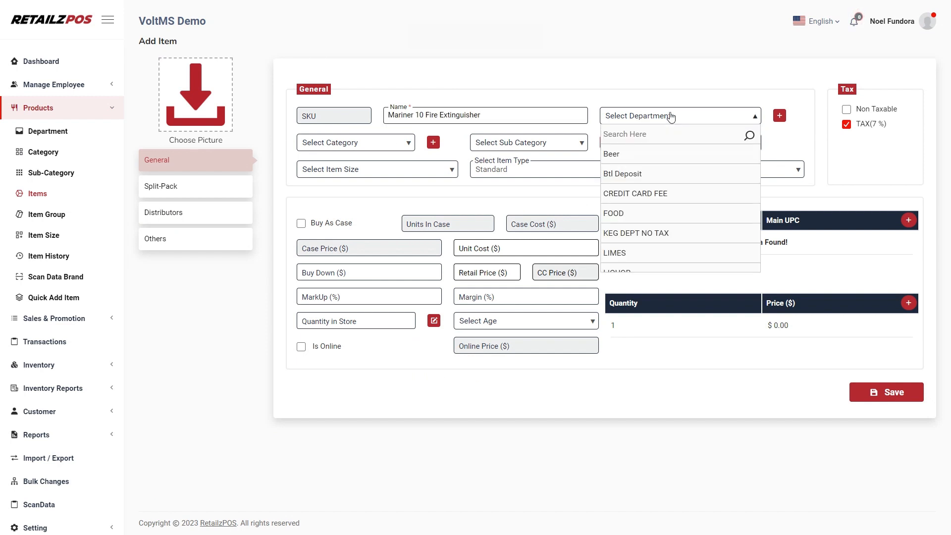
text(saf)
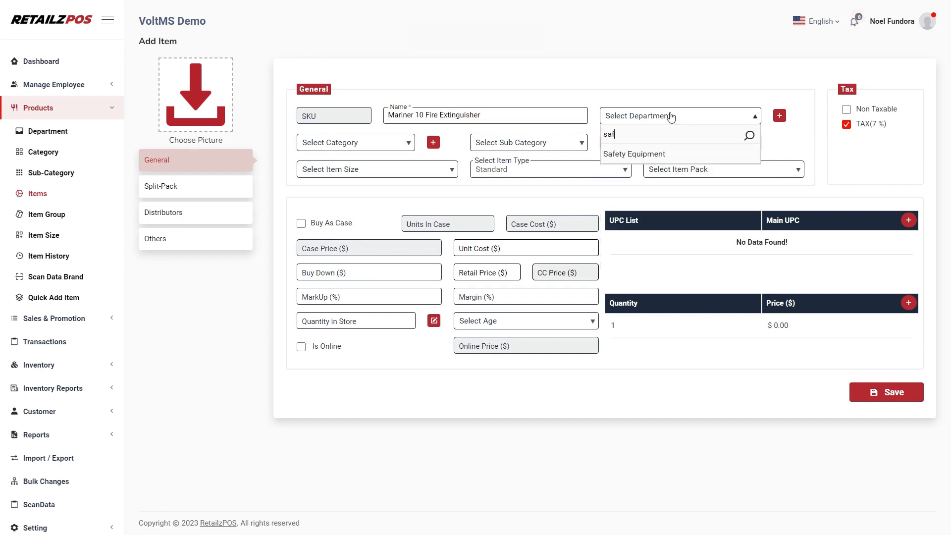
click(653, 155)
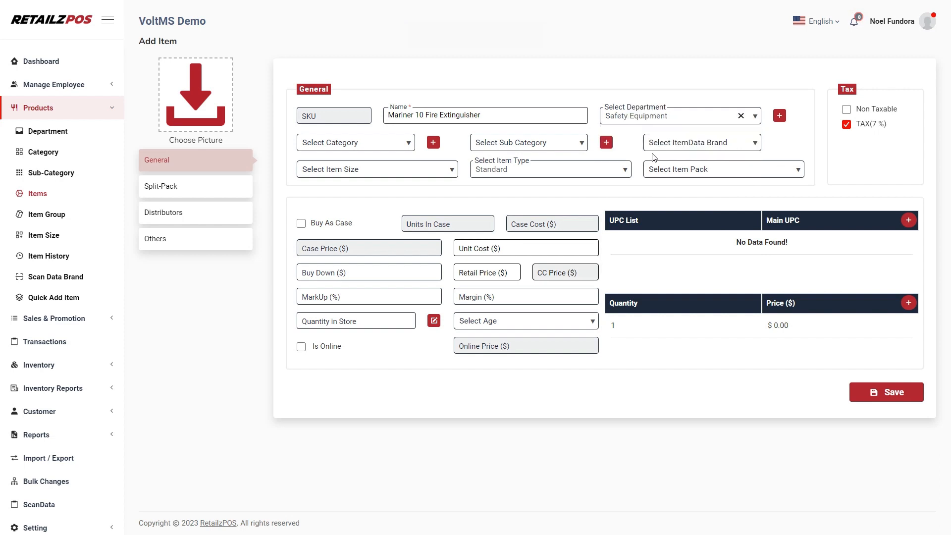
click(360, 148)
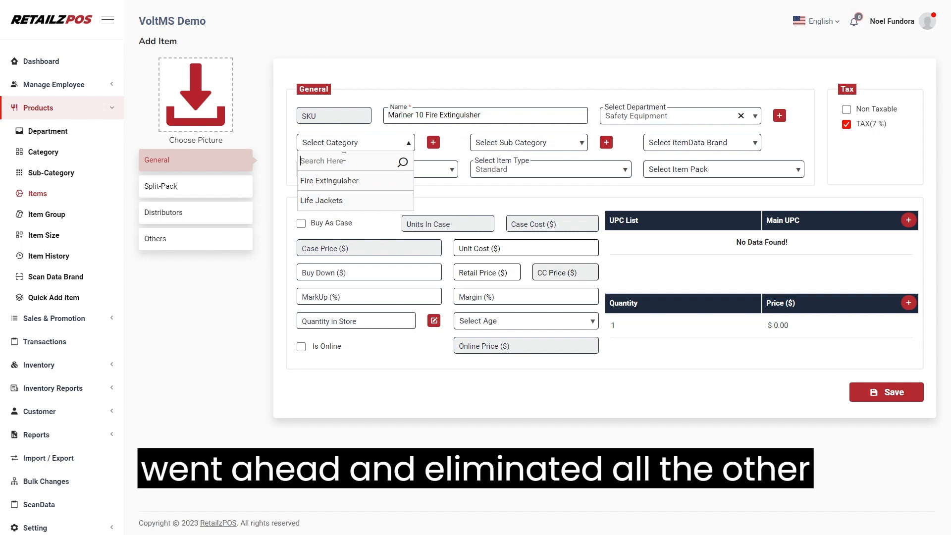
click(349, 181)
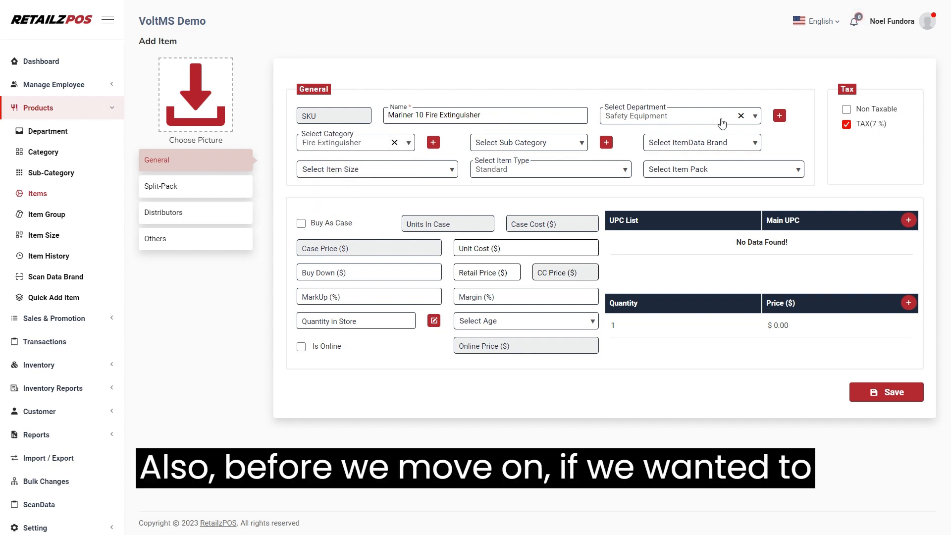
click(780, 117)
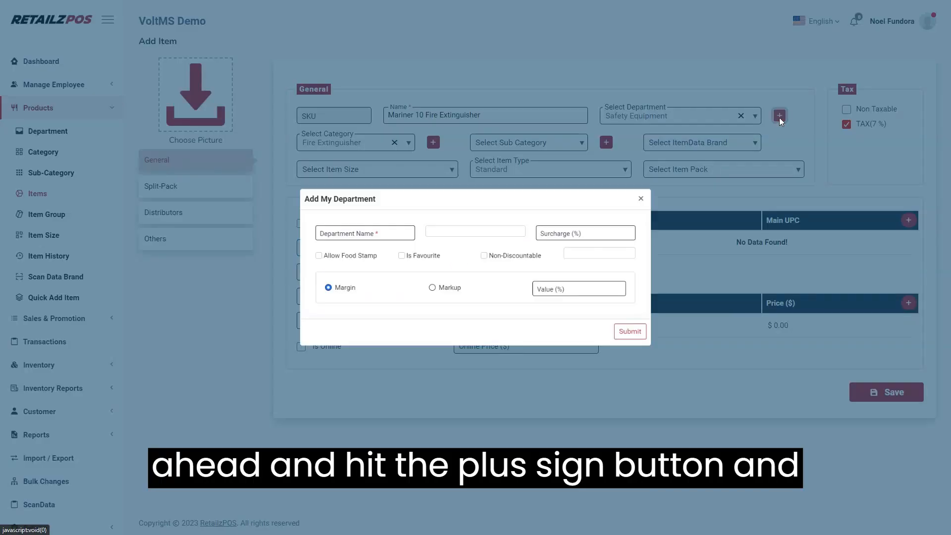
click(379, 227)
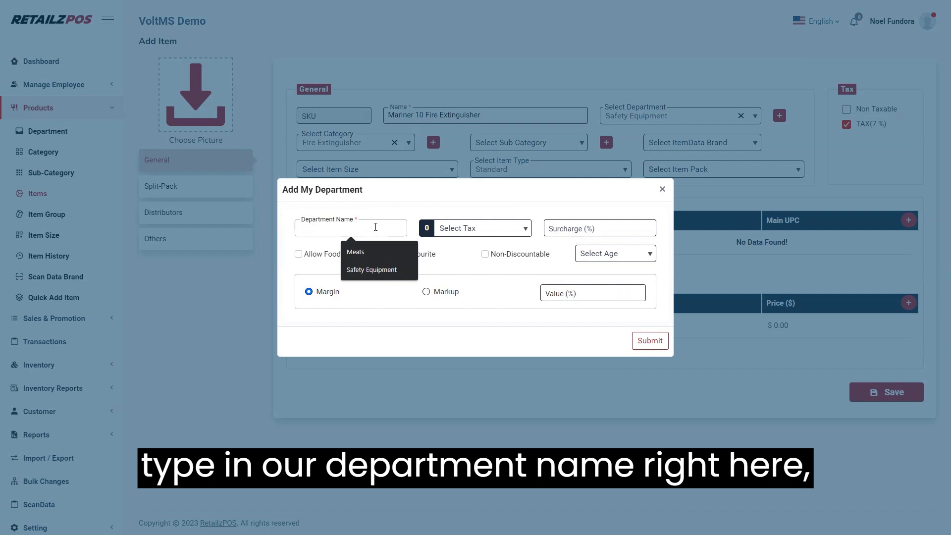
click(488, 234)
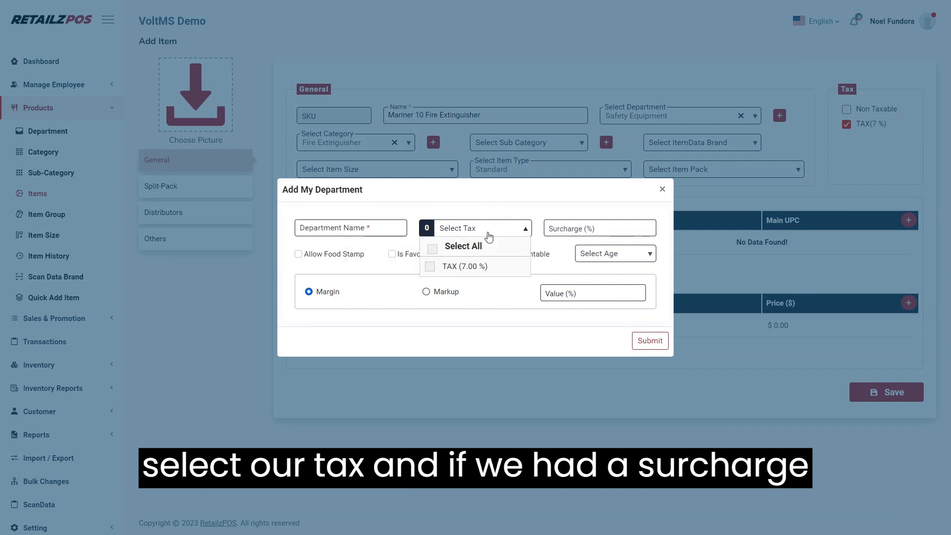
click(436, 268)
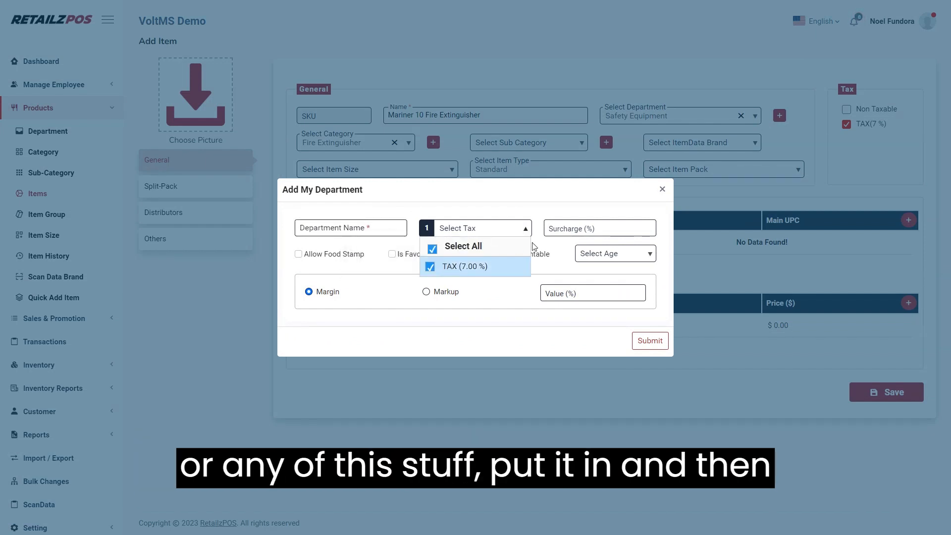
click(569, 230)
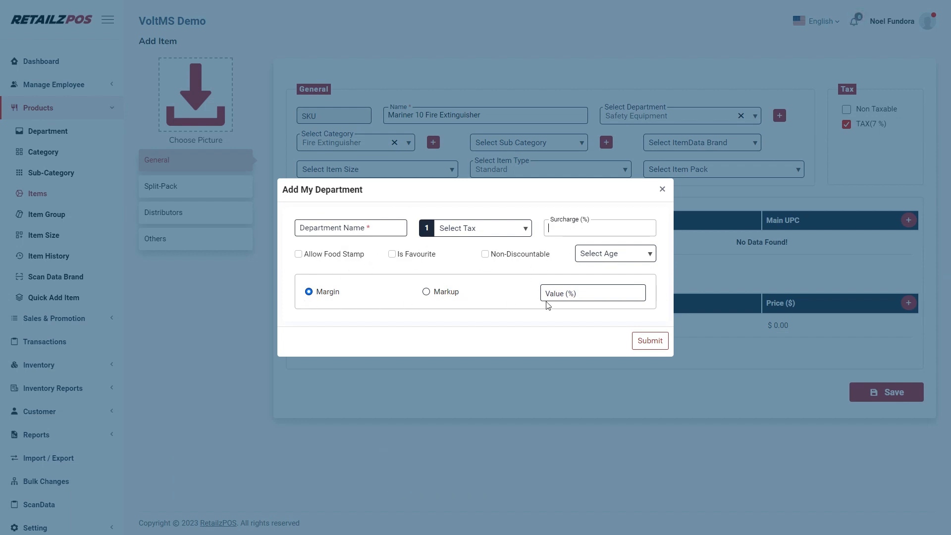
click(663, 189)
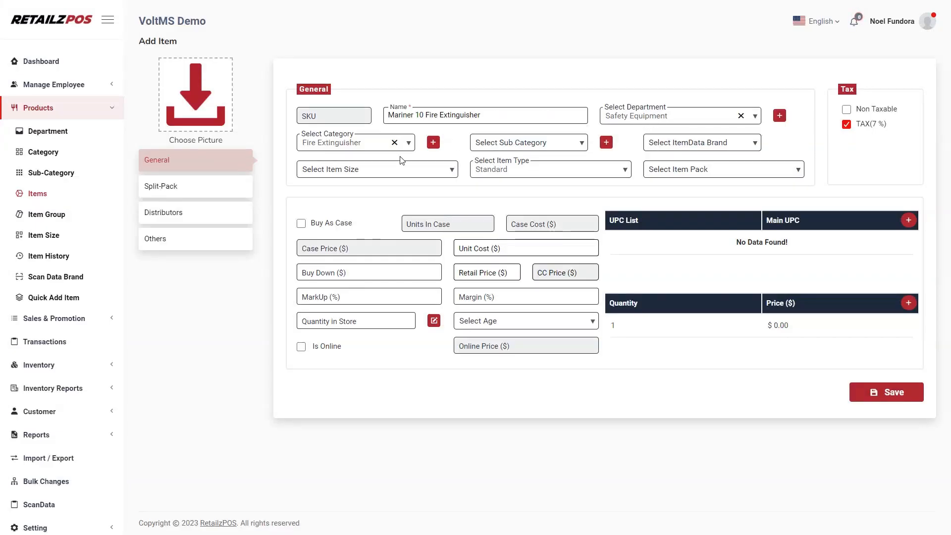
click(433, 144)
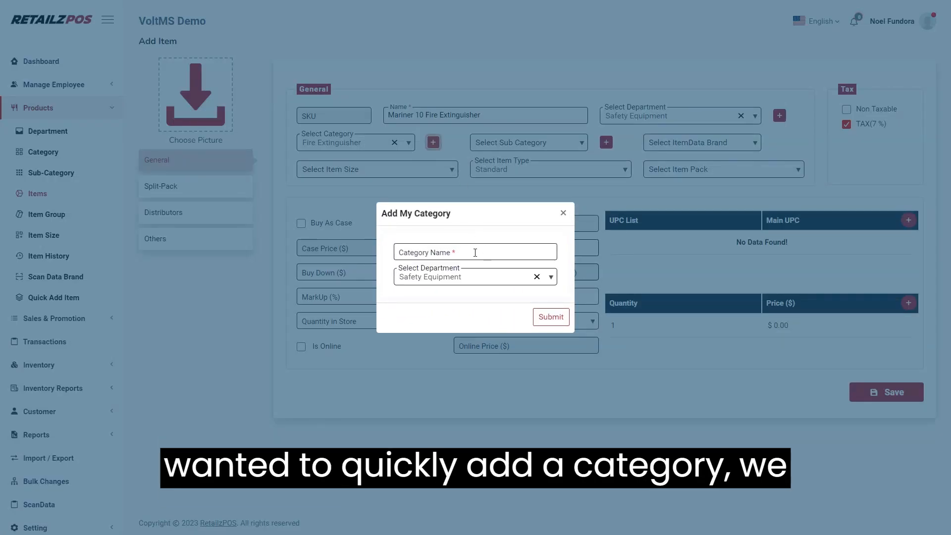
click(444, 256)
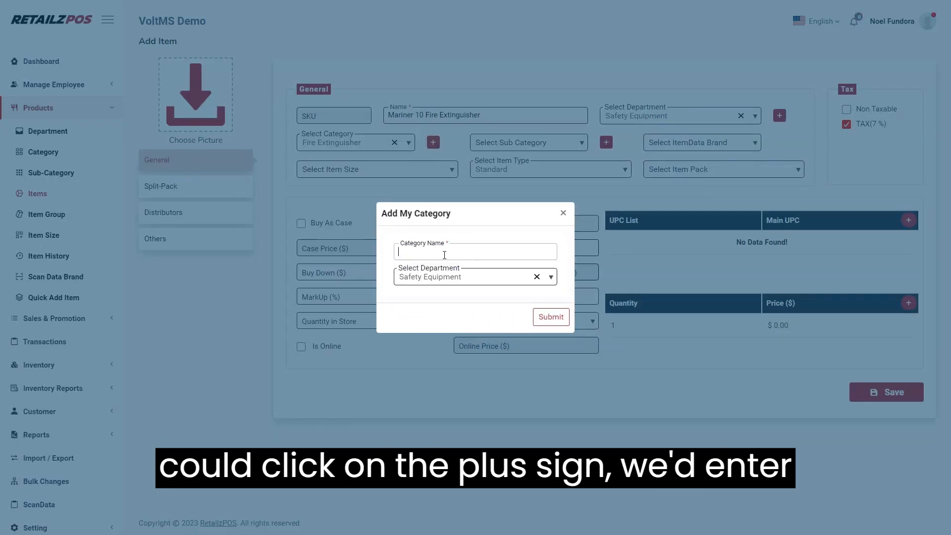
click(441, 281)
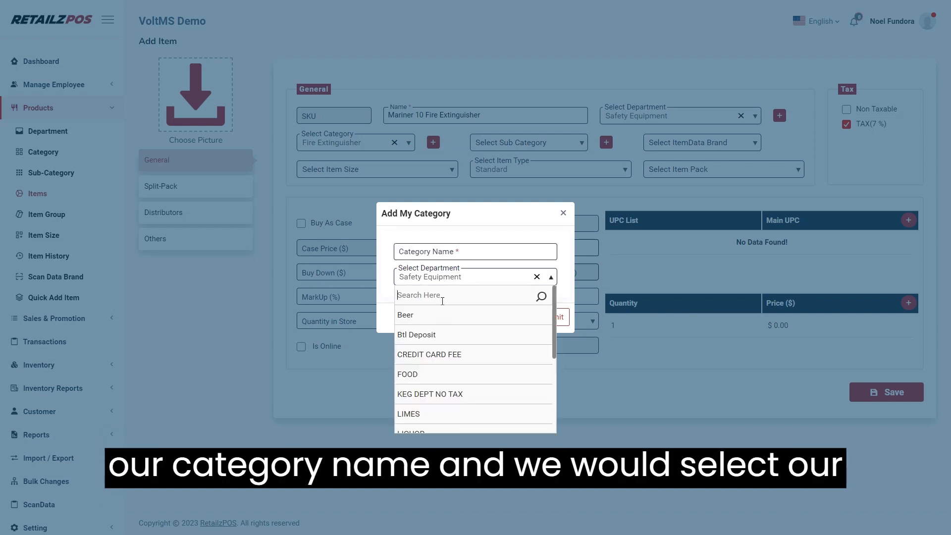
text(sa)
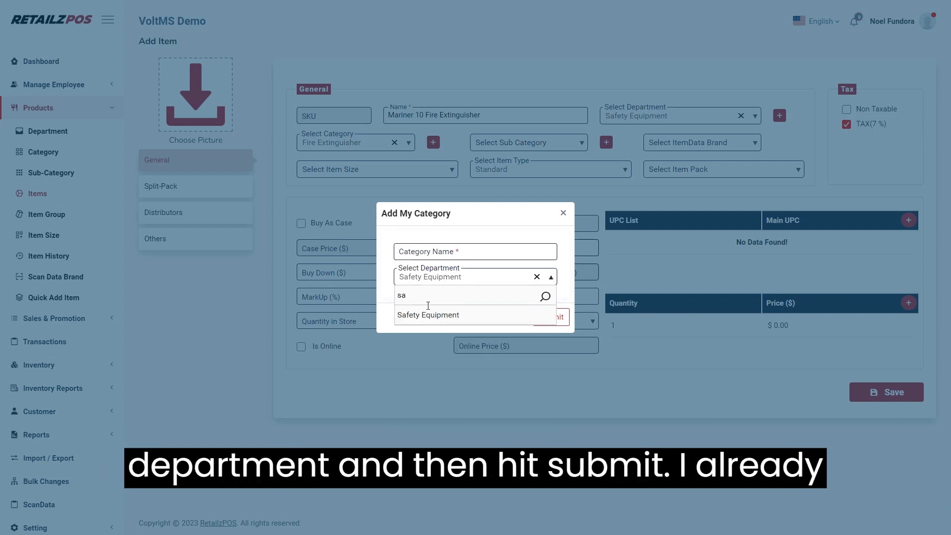
click(430, 317)
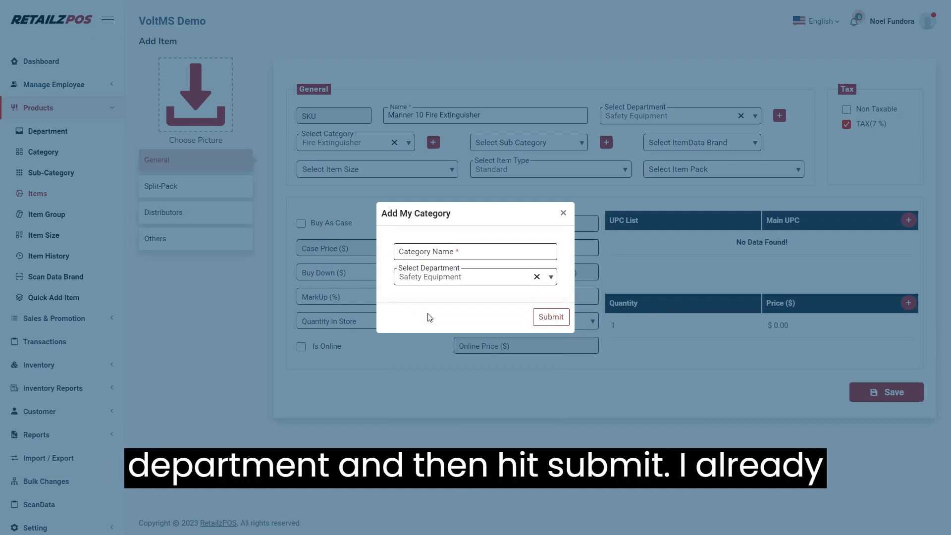
click(564, 214)
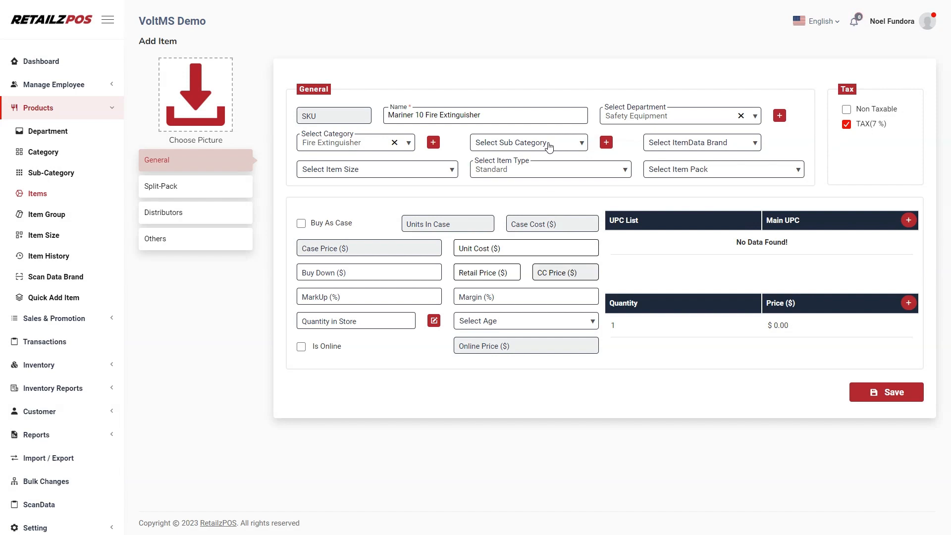
click(549, 145)
click(540, 147)
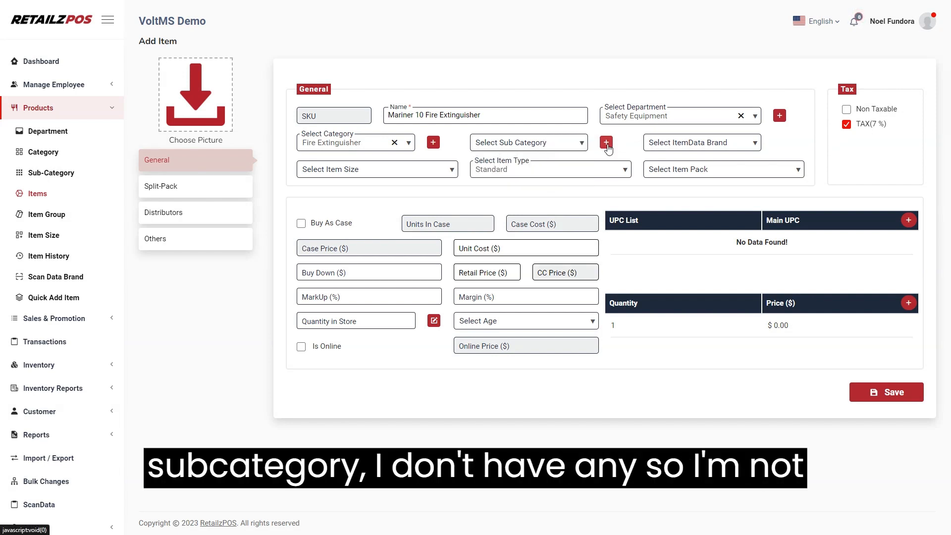
click(607, 144)
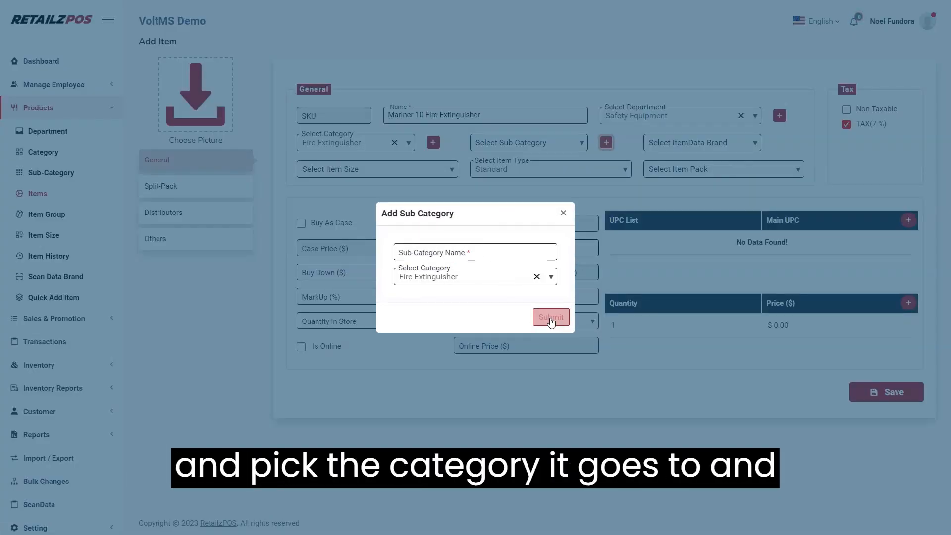
click(564, 213)
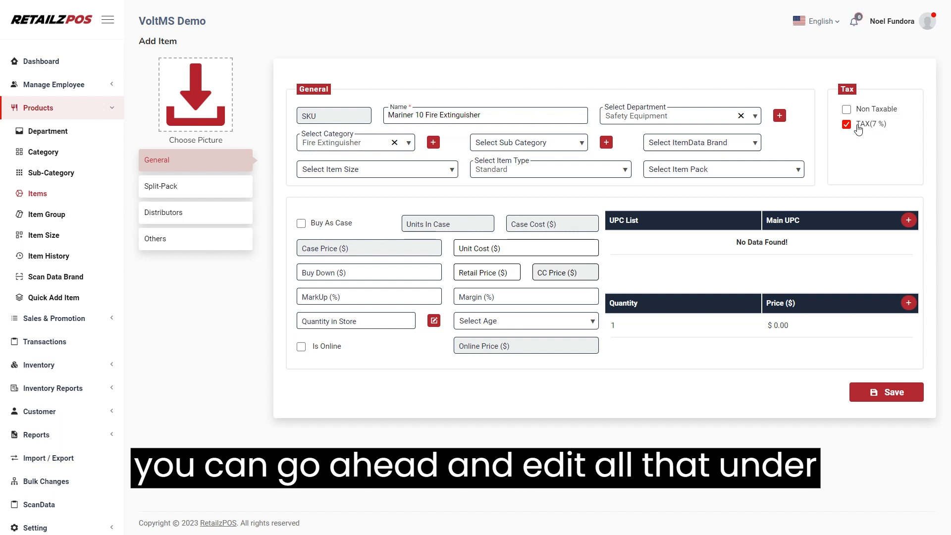
Step: Inspect the default TAX rate (7%) in Tax settings and close it without changes
click(49, 528)
click(33, 364)
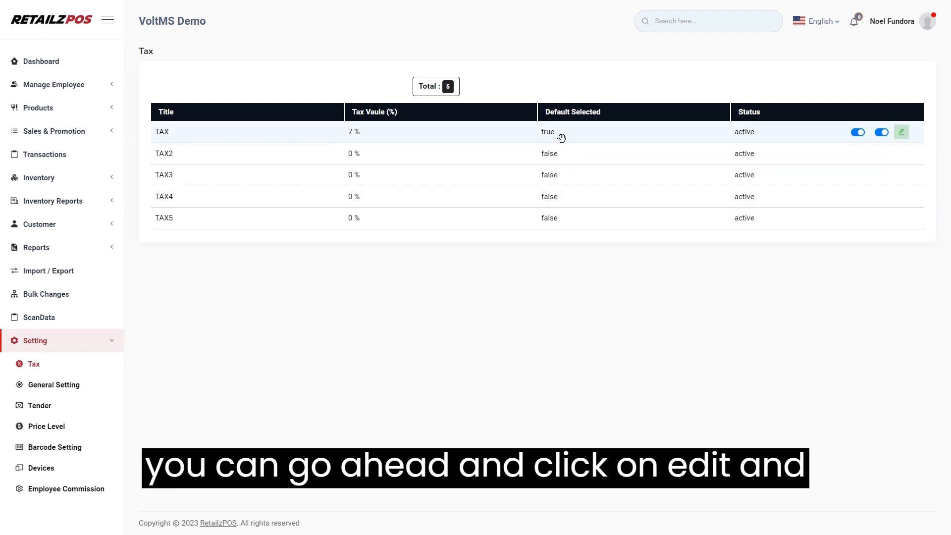
click(901, 132)
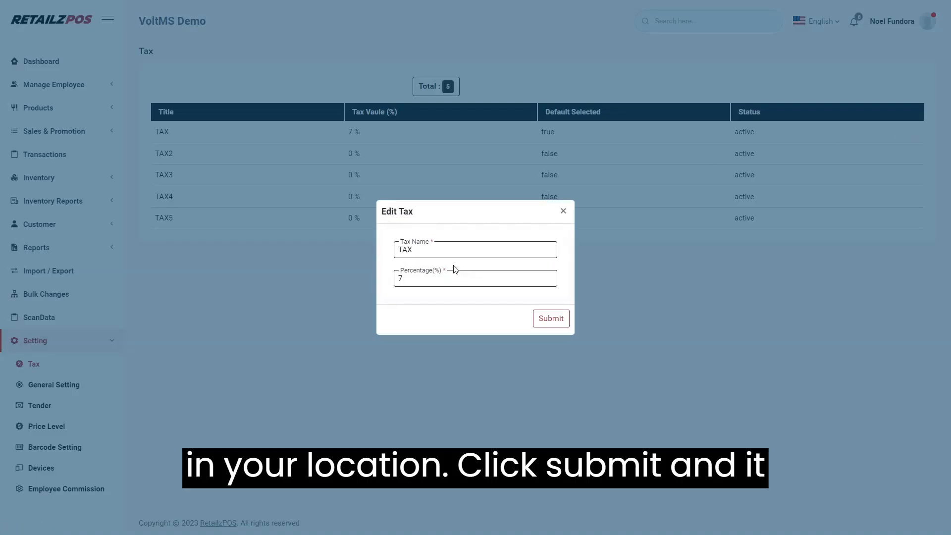
click(405, 280)
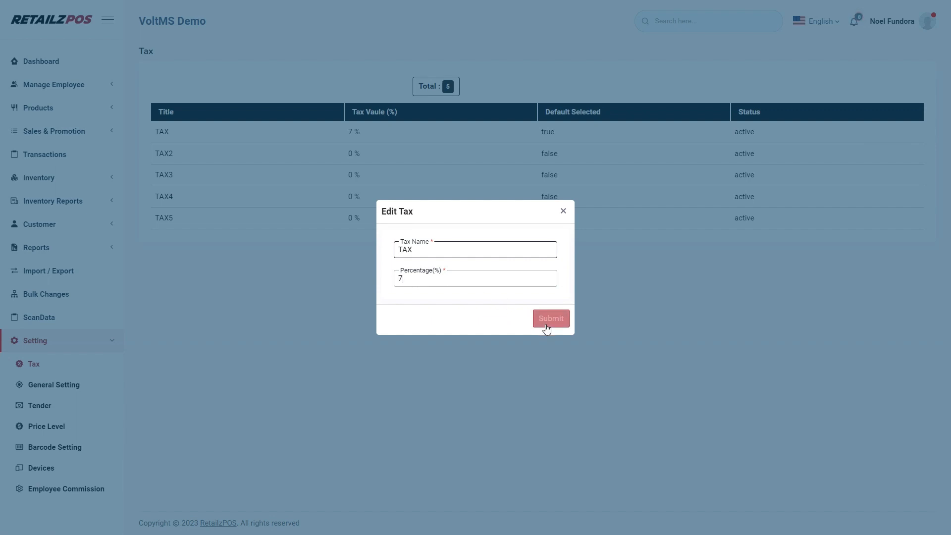
click(563, 210)
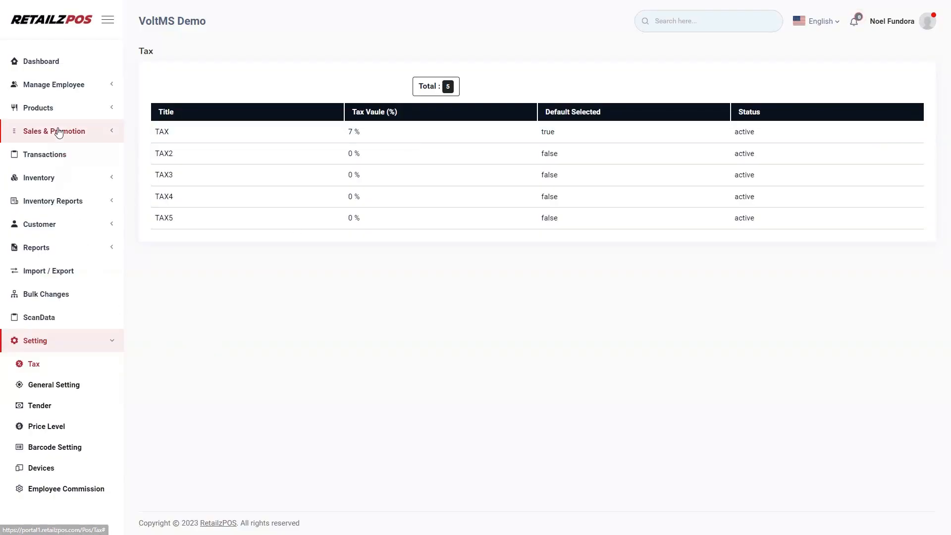
Step: Collapse Settings and return to the Add Item form under Products > Items
click(106, 342)
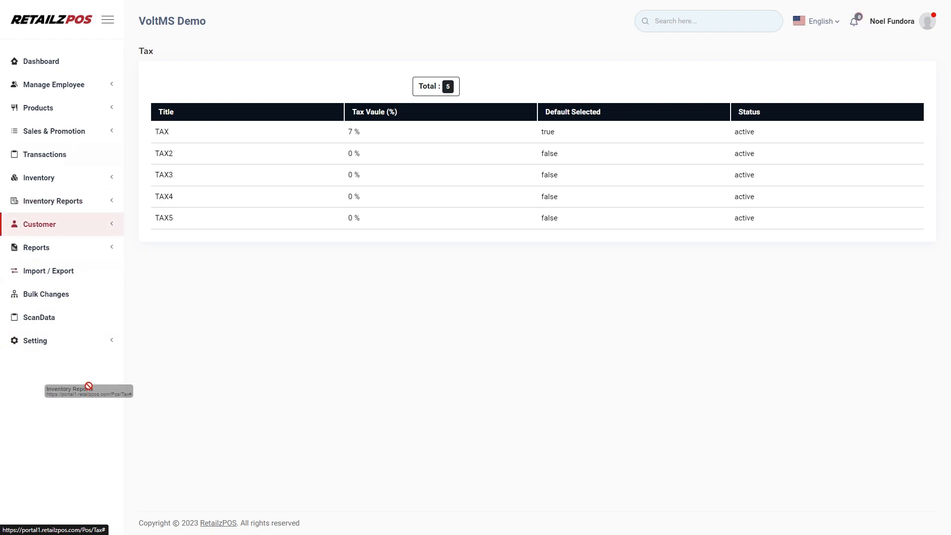
click(73, 111)
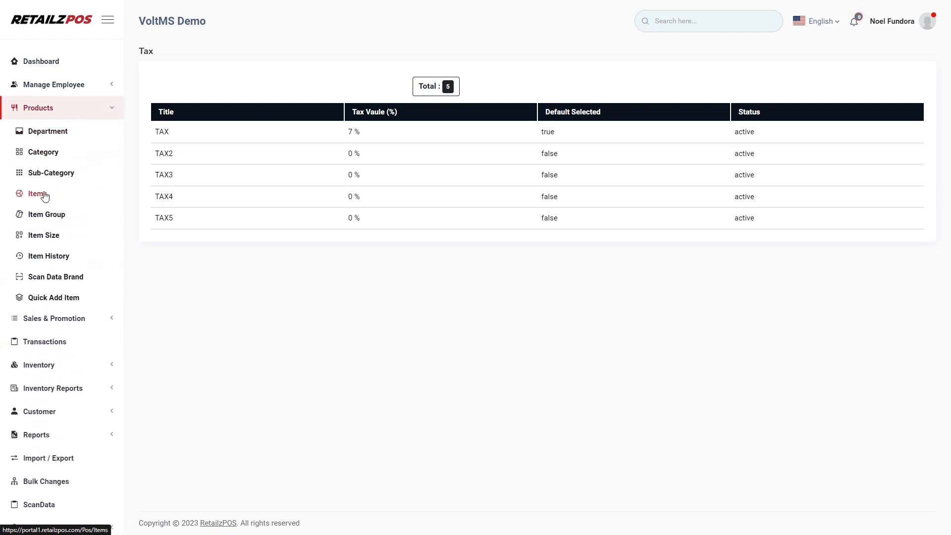
click(43, 194)
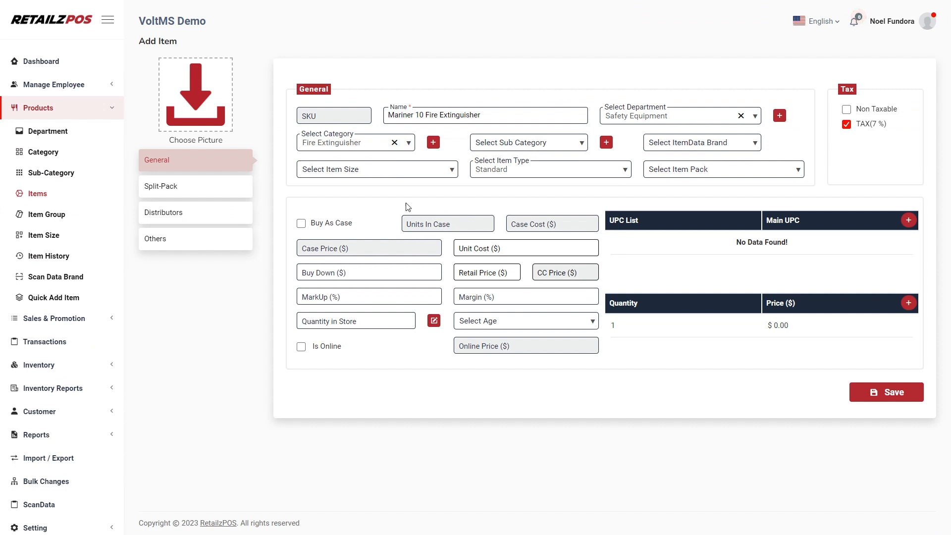
Step: Buy the item as a case of 6 at $200 case cost, recalculating unit cost
click(301, 224)
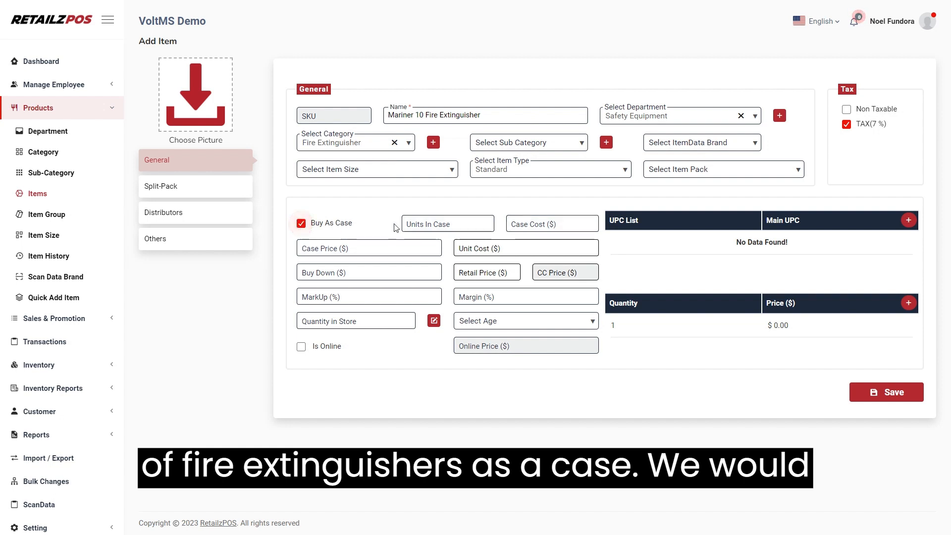
click(457, 226)
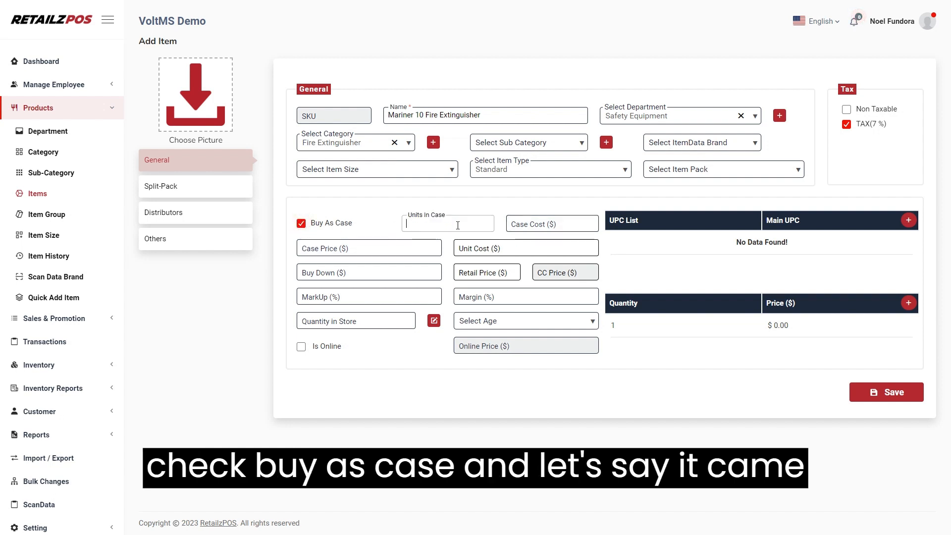
text(6)
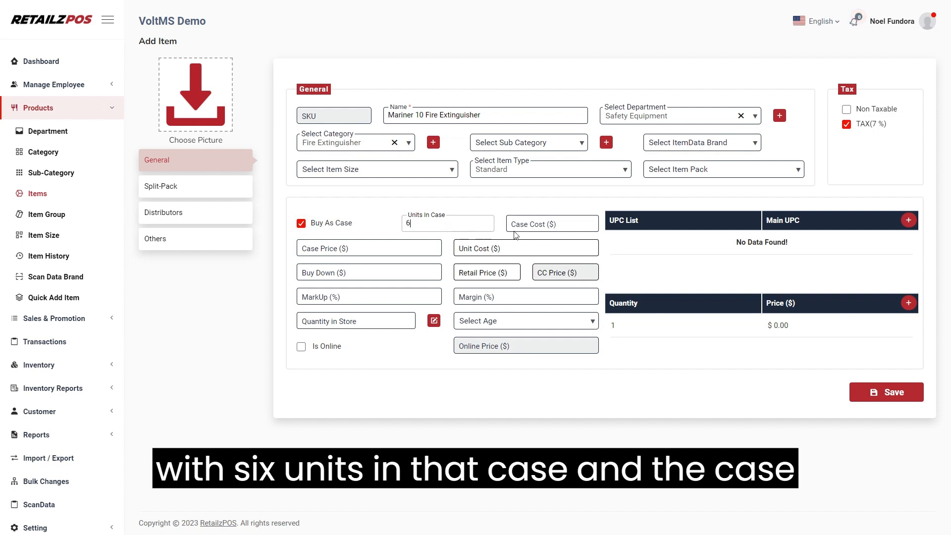
click(533, 226)
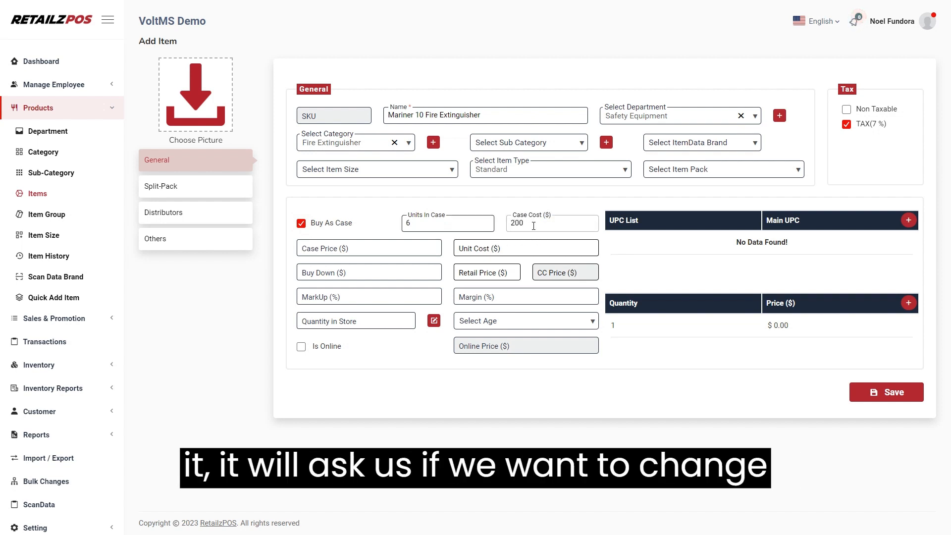
click(525, 249)
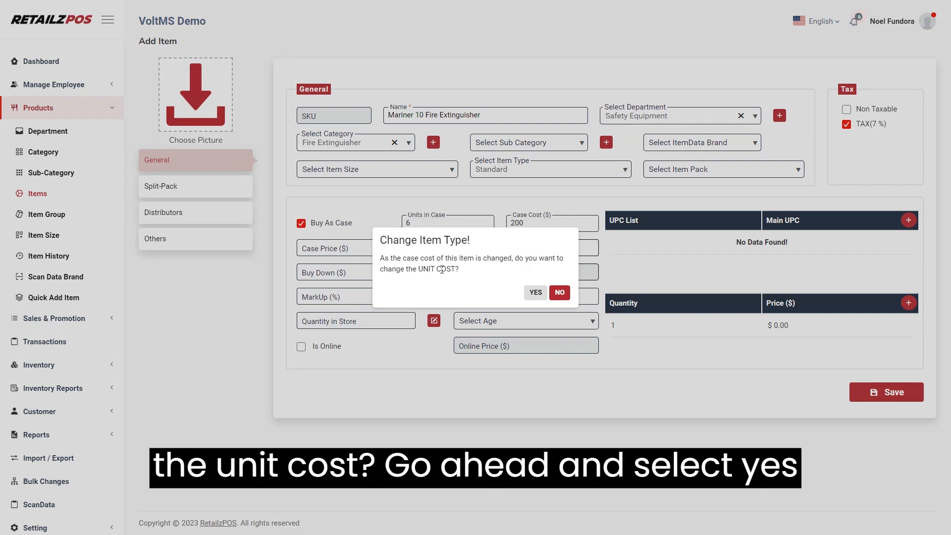
click(536, 293)
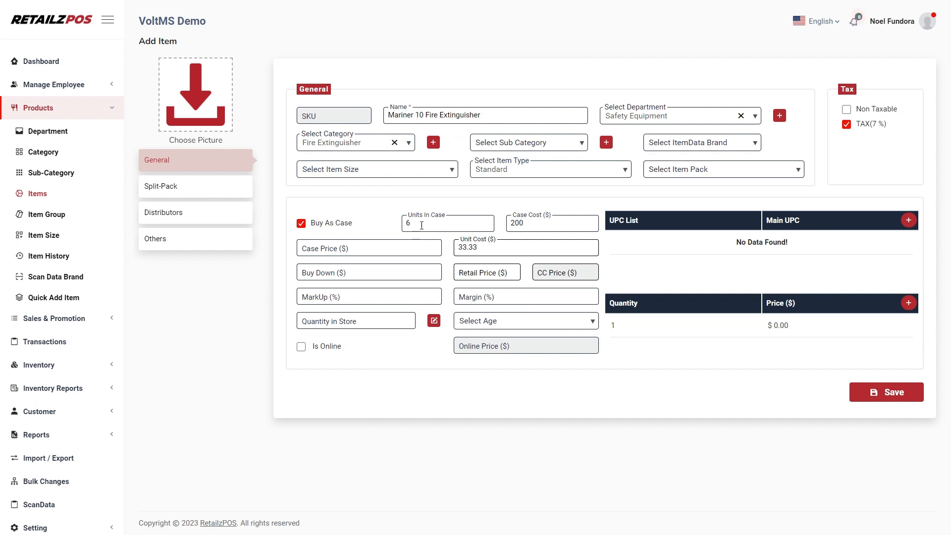
Step: Set the retail price to $50, giving 50.02% markup and 33.34% margin
click(490, 270)
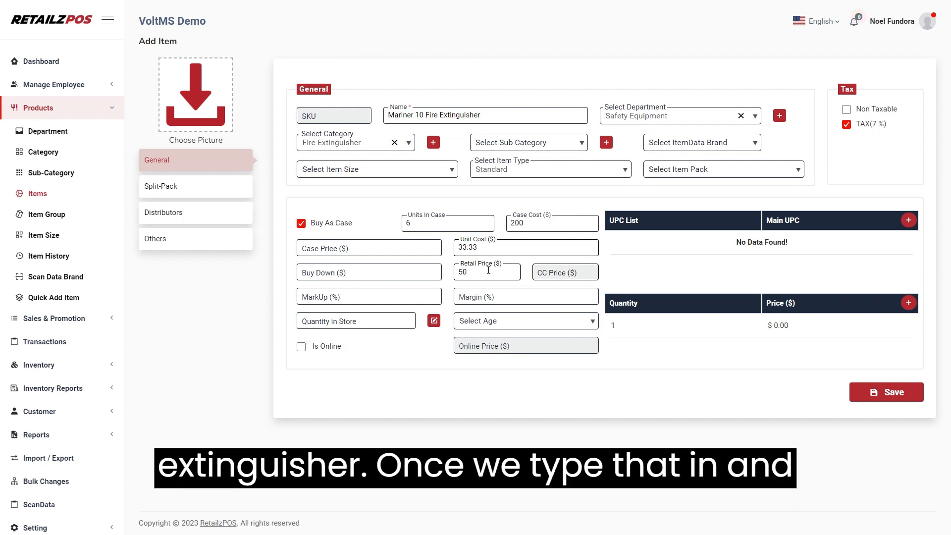
click(501, 297)
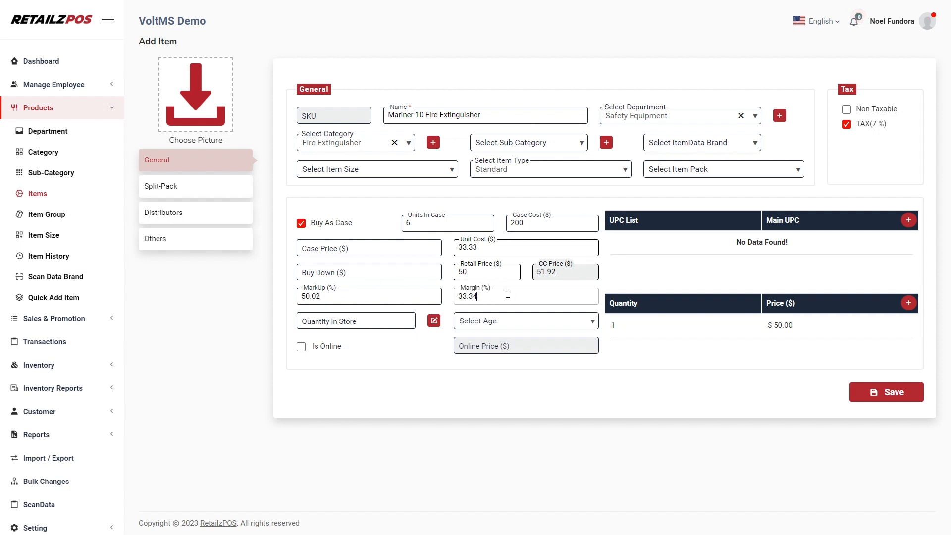
click(369, 326)
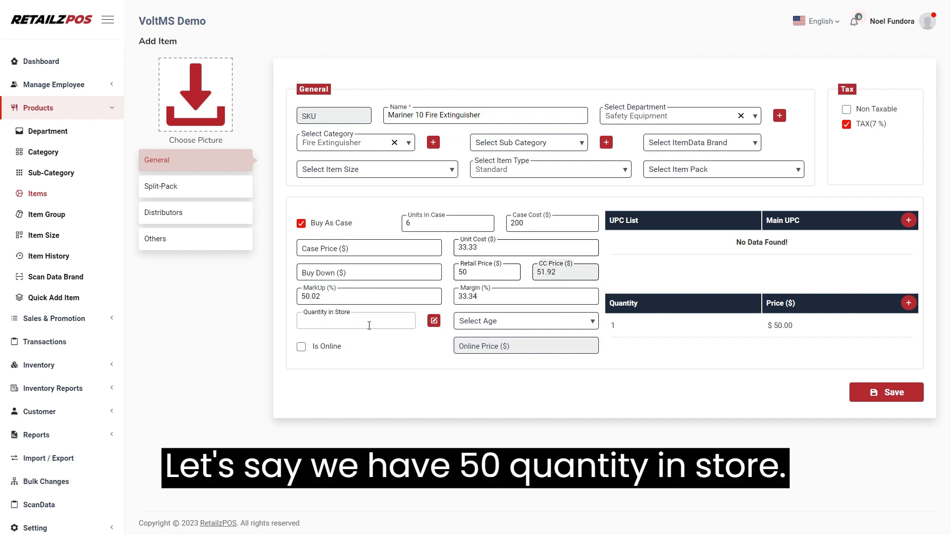
Step: Enter 50 as the quantity in store, leaving the age restriction unset
text(50)
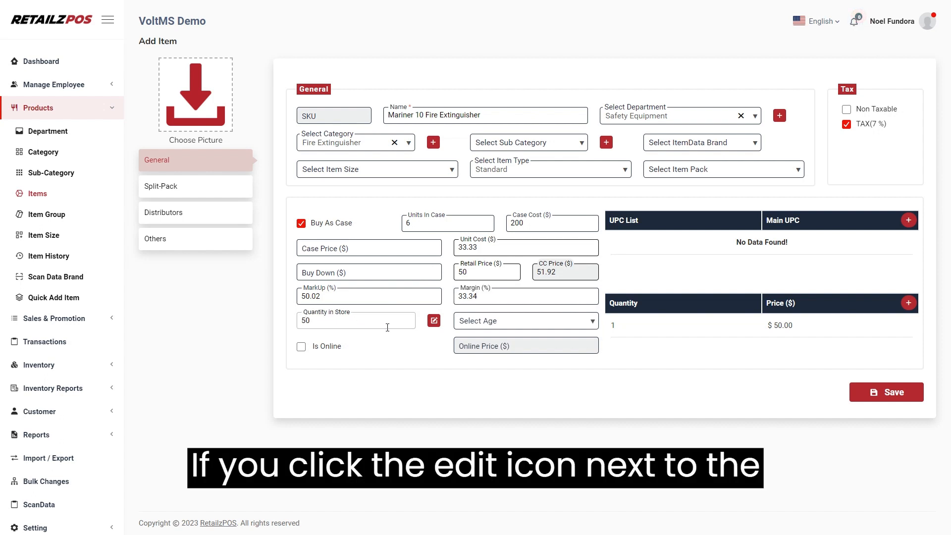
click(435, 322)
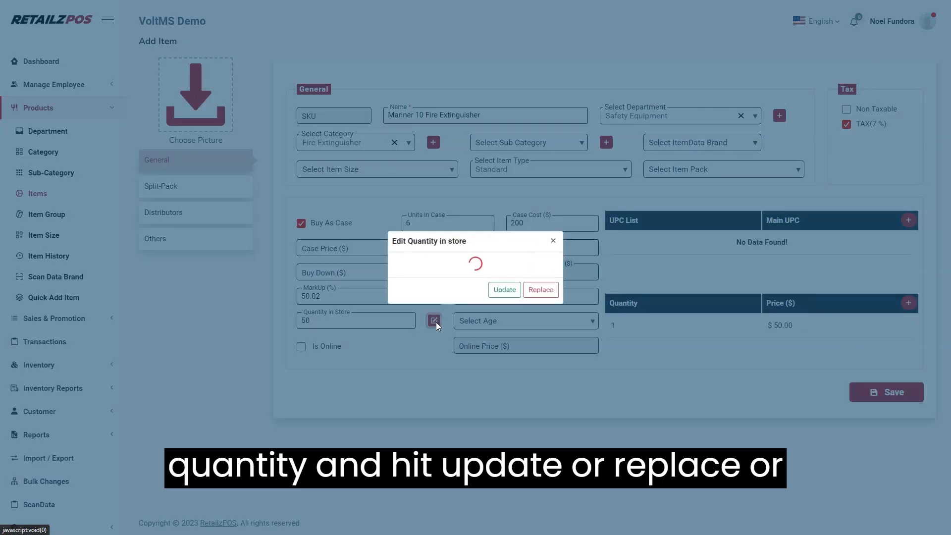
click(528, 268)
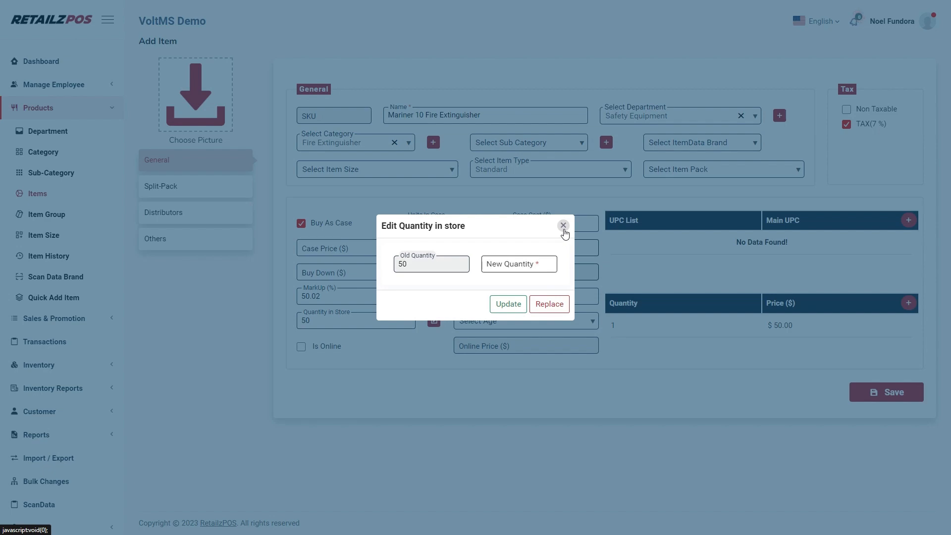
click(563, 227)
click(485, 322)
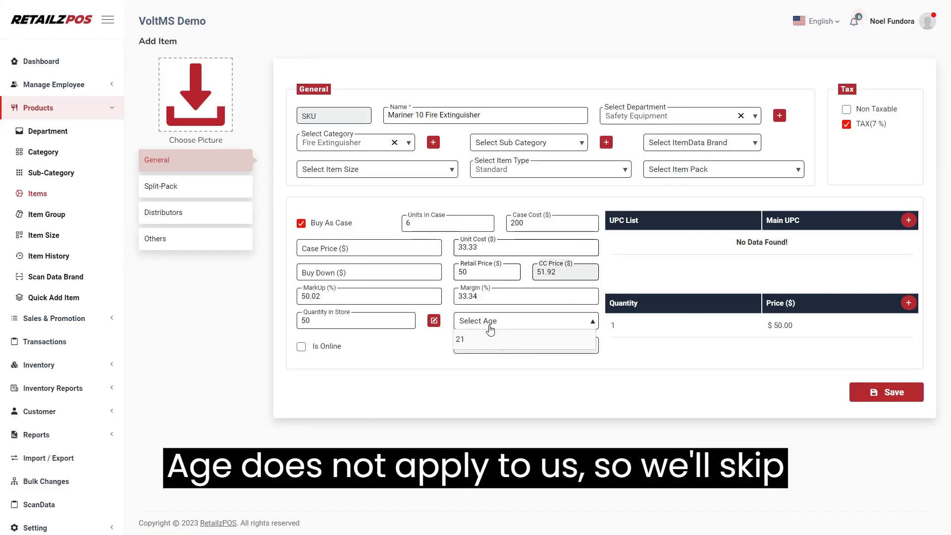
click(500, 323)
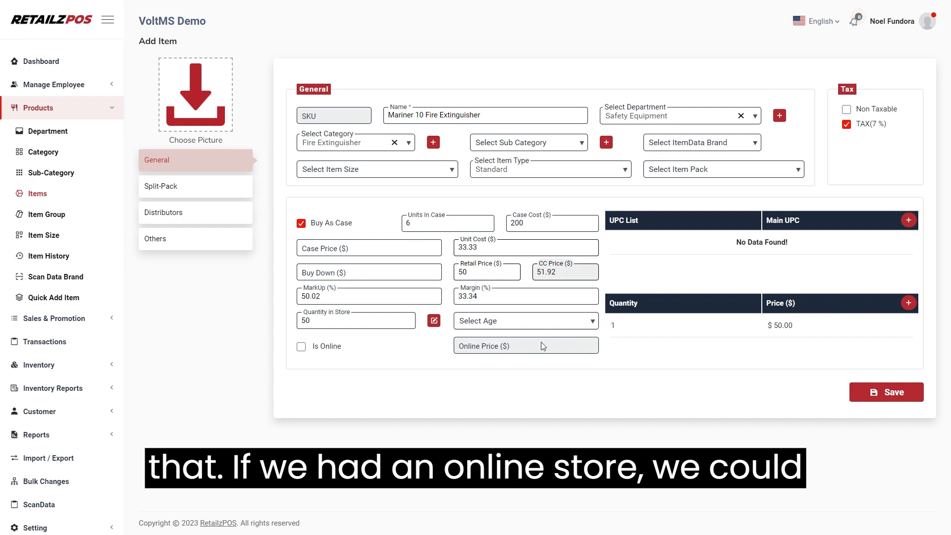
Step: Mark the item as sold online with an online price of 55.00
click(301, 348)
click(507, 350)
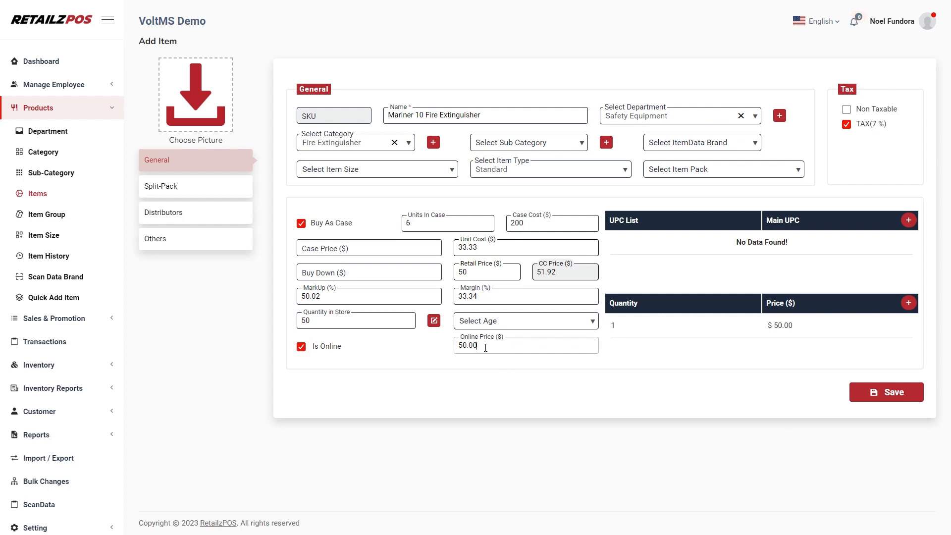
double_click(486, 348)
text(45.00)
double_click(497, 347)
text(55.00)
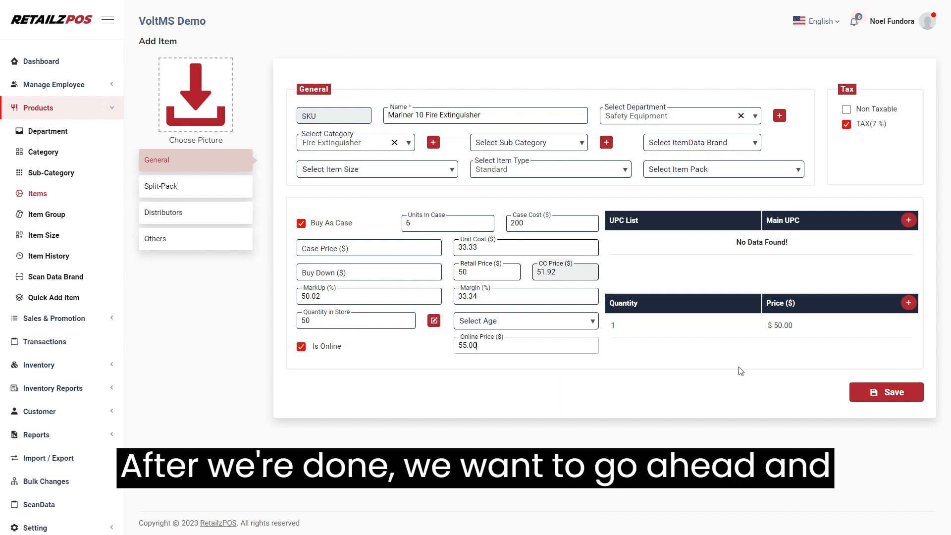
click(909, 221)
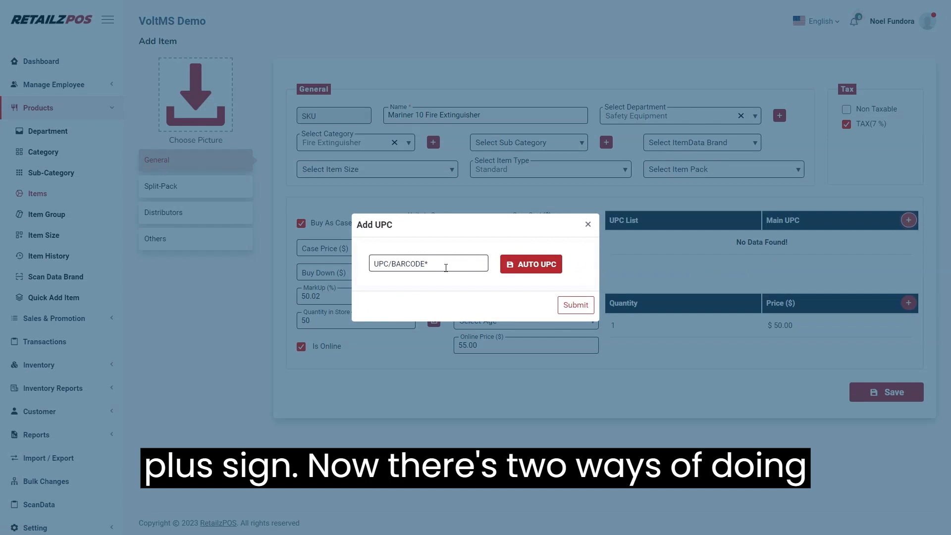
click(445, 268)
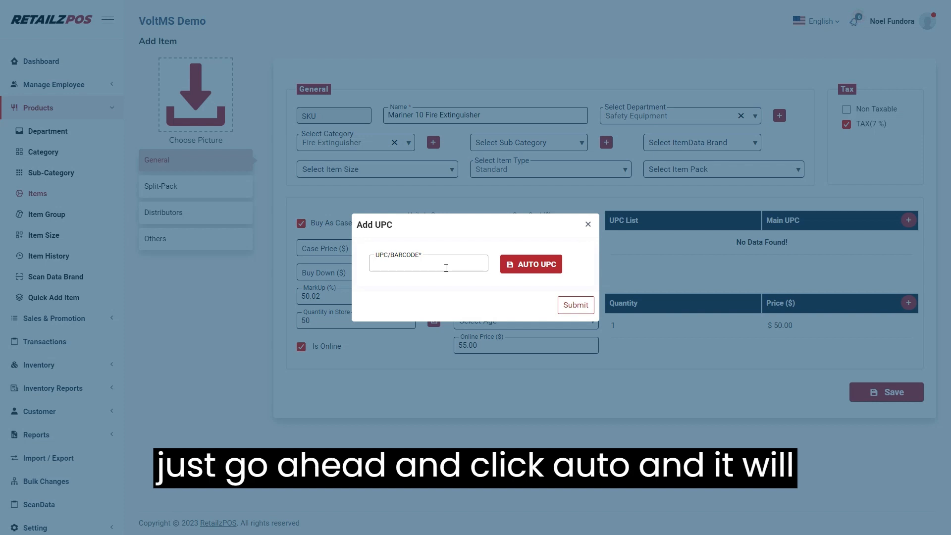
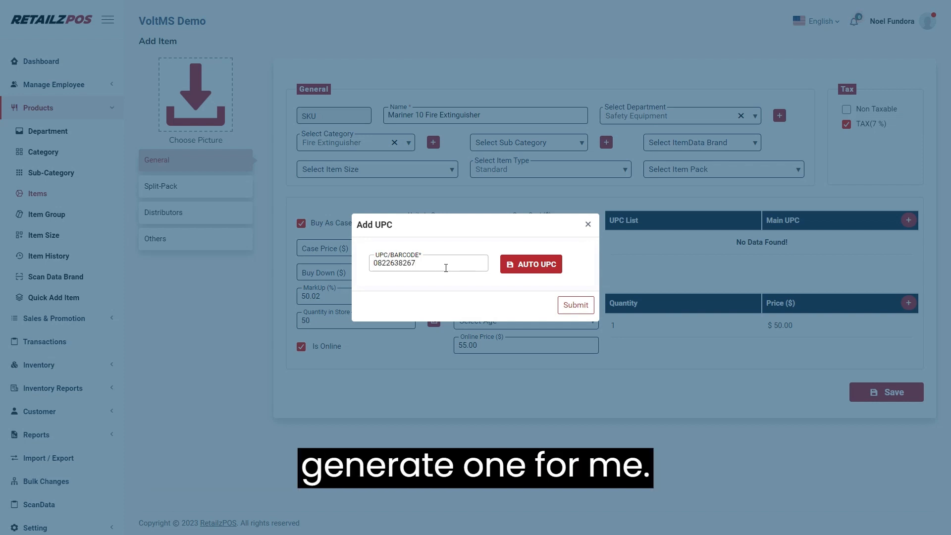
click(529, 267)
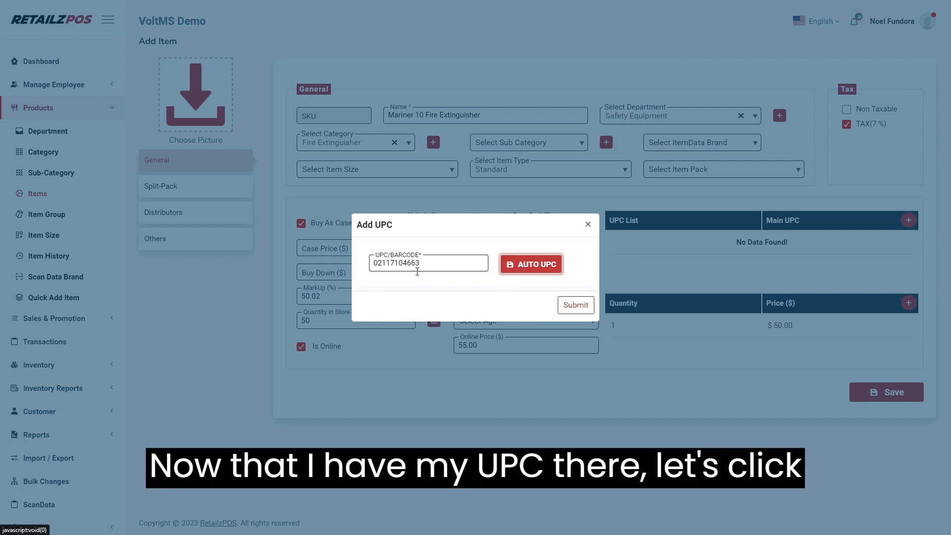
click(576, 306)
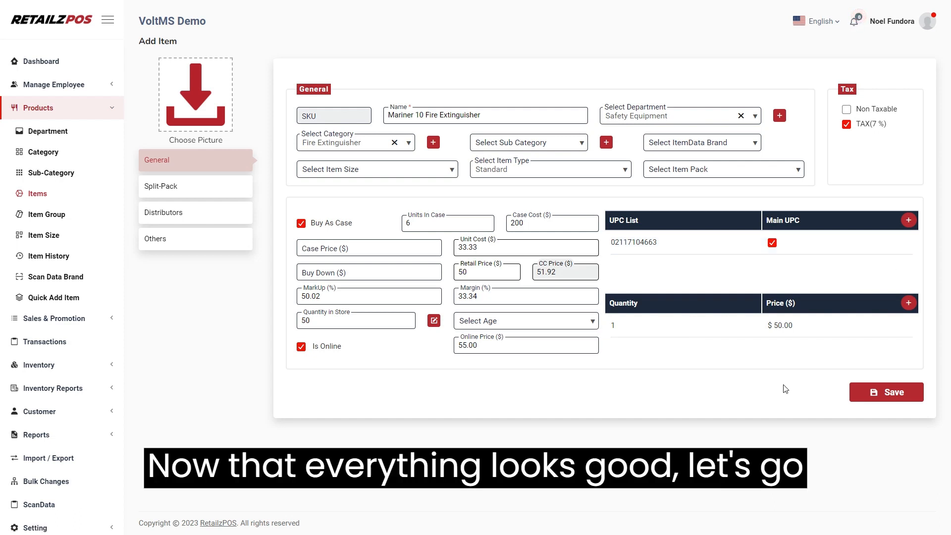
click(879, 396)
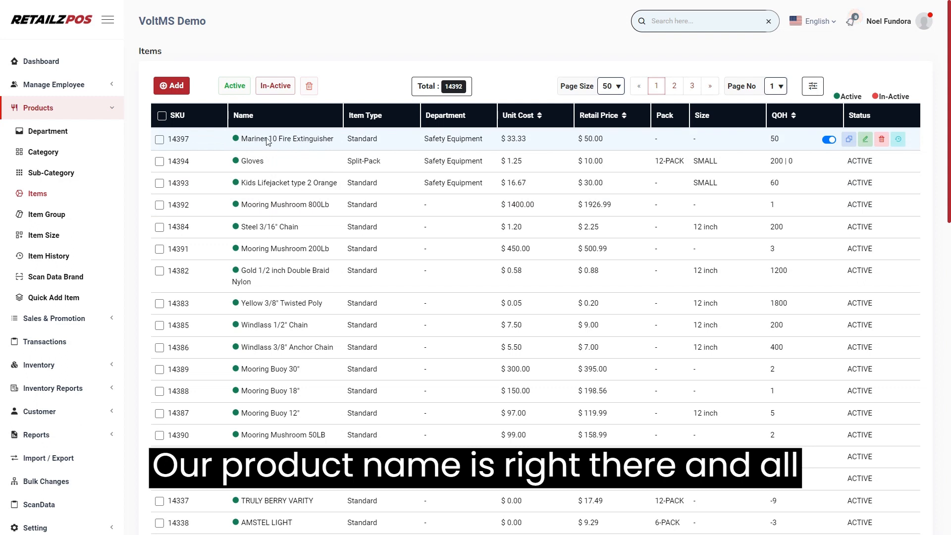
click(835, 141)
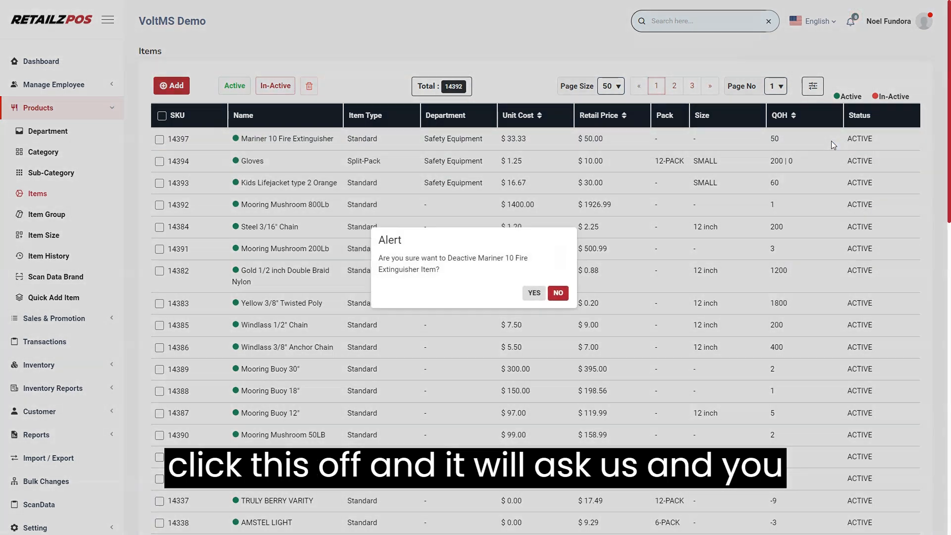
click(558, 293)
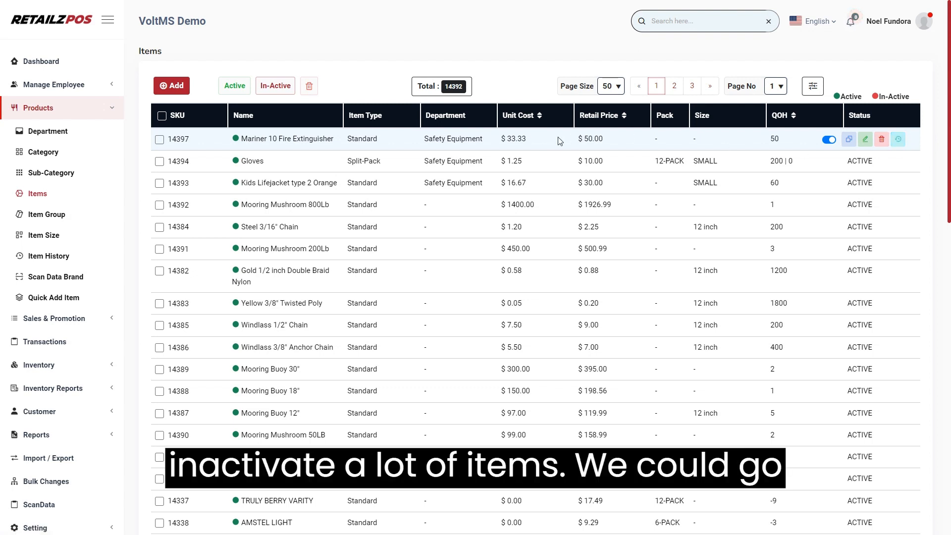
Step: Filter the Items list by the Safety Equipment department, showing its three items
click(814, 87)
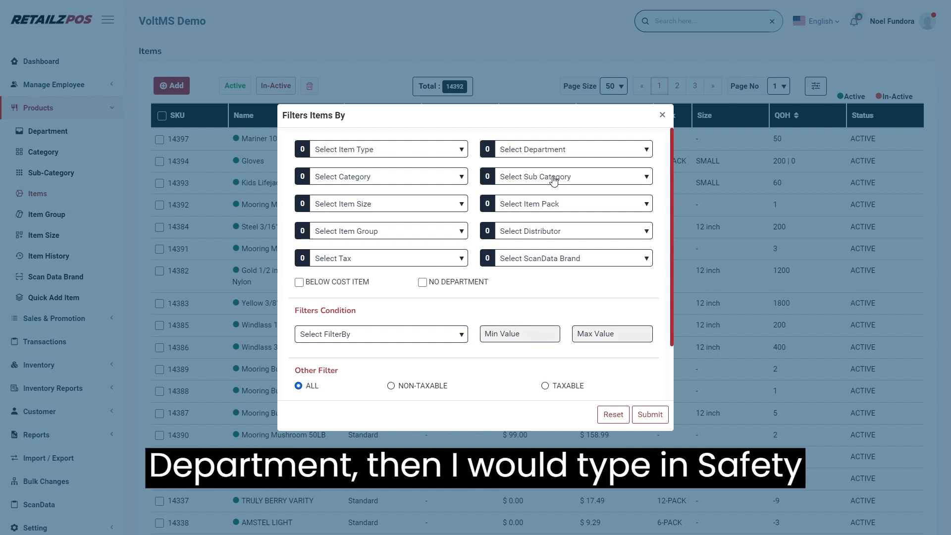
click(558, 152)
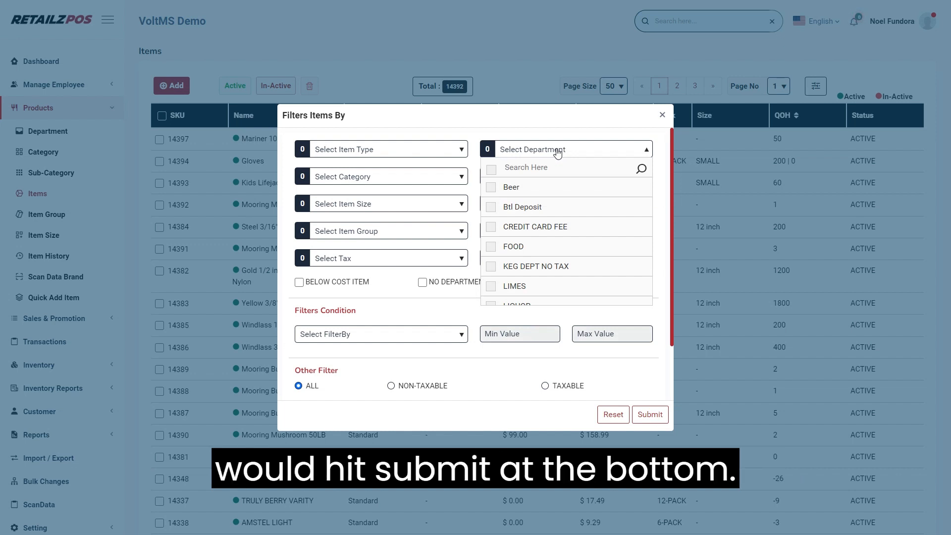
text(saf)
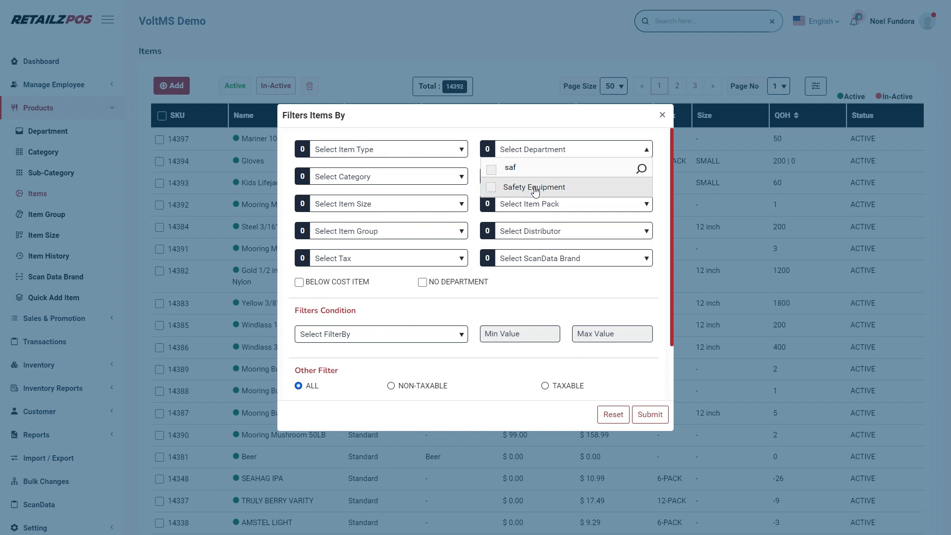
click(579, 194)
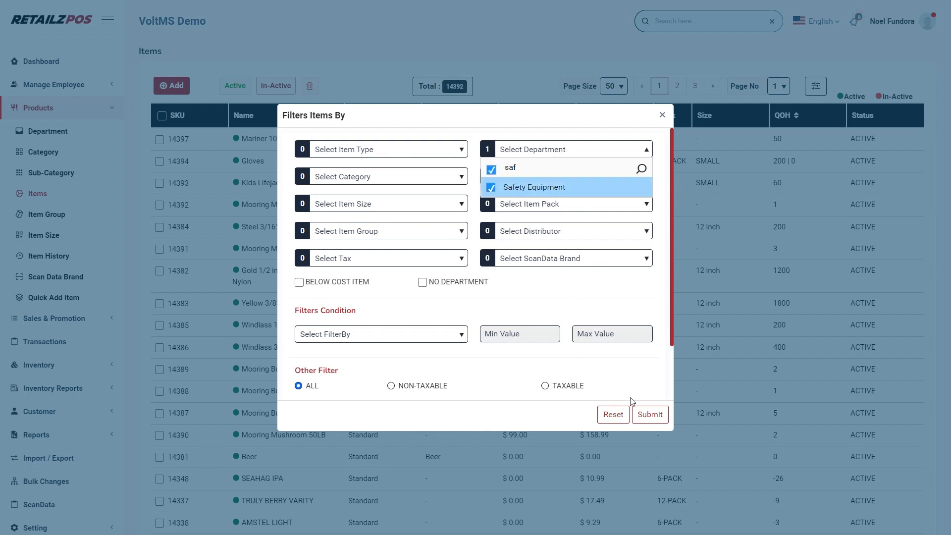
click(651, 420)
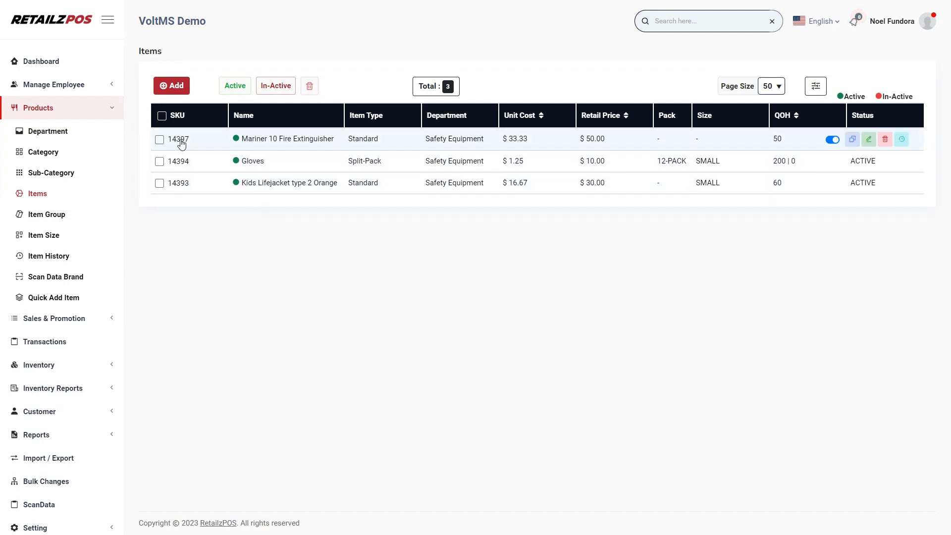
click(160, 140)
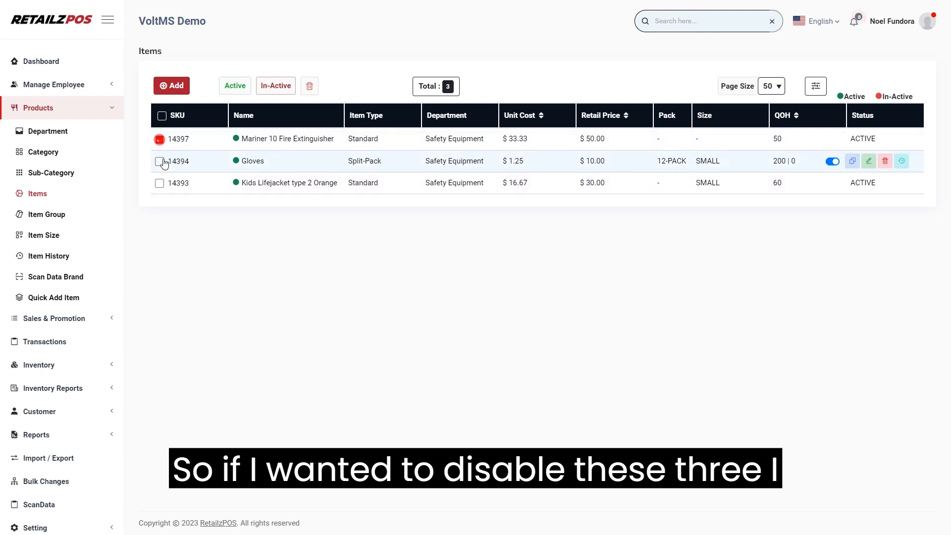
click(160, 162)
click(159, 184)
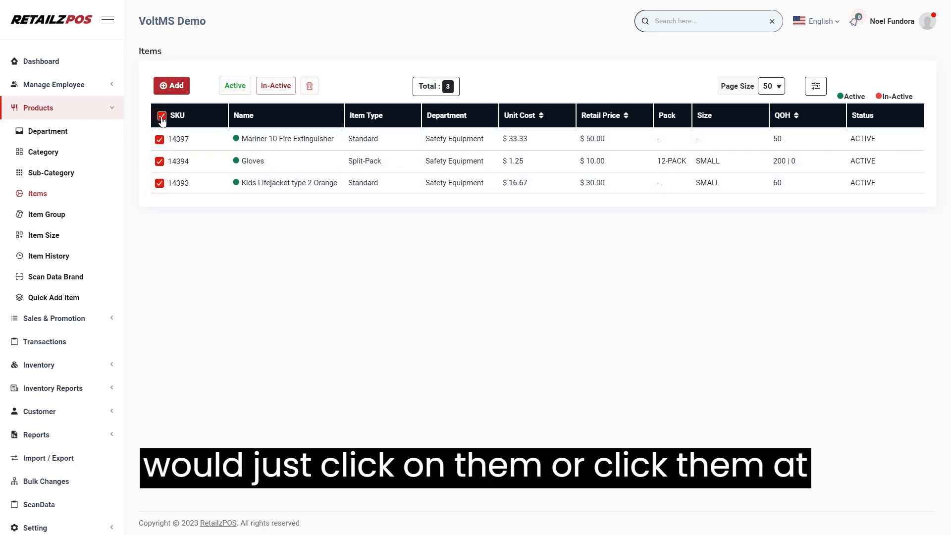
click(162, 117)
click(162, 117)
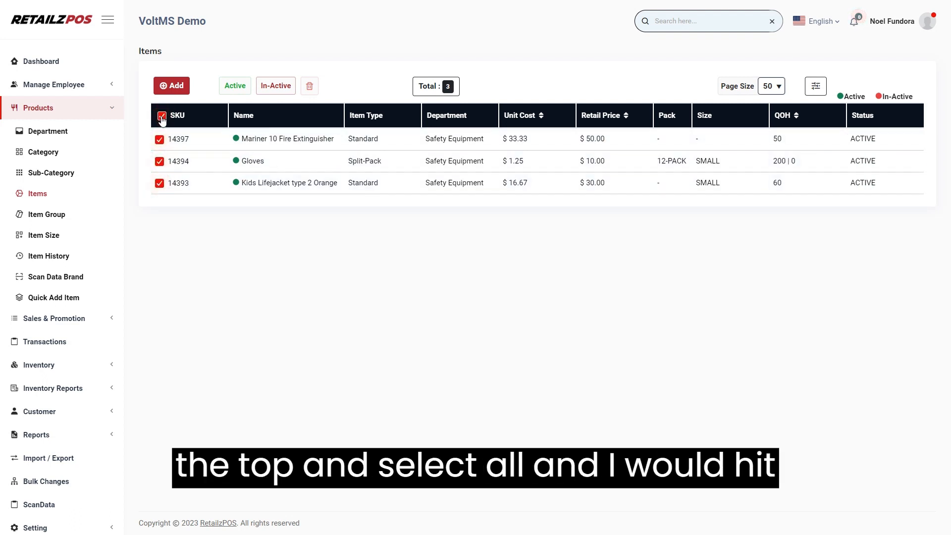
click(278, 91)
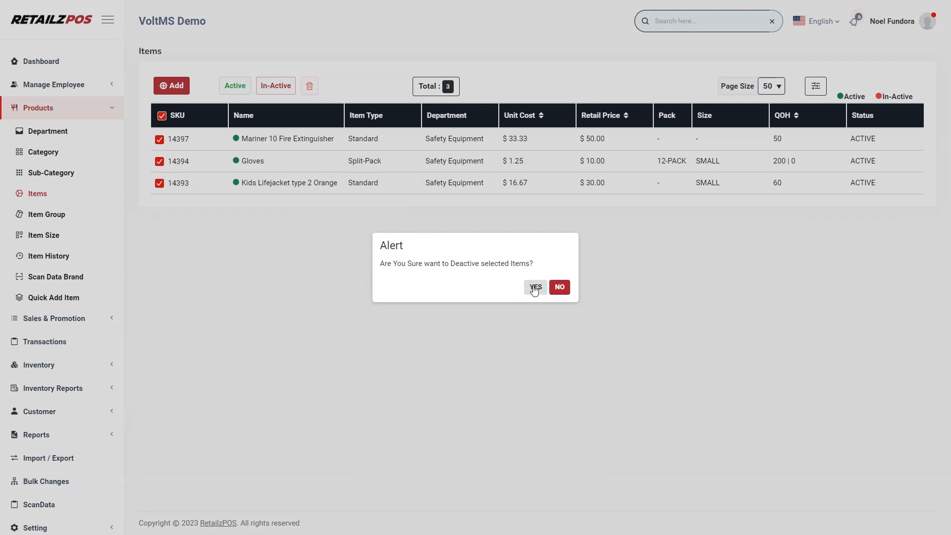
click(560, 289)
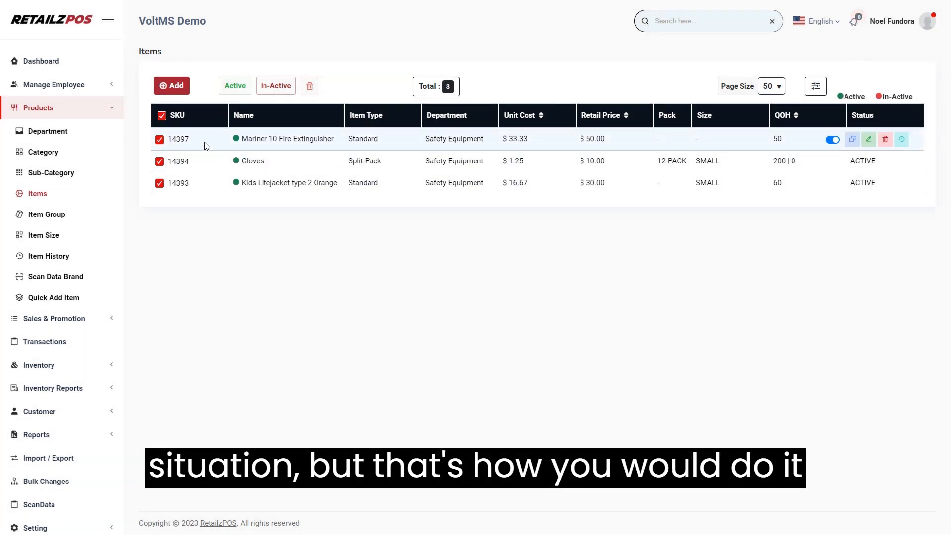
click(165, 120)
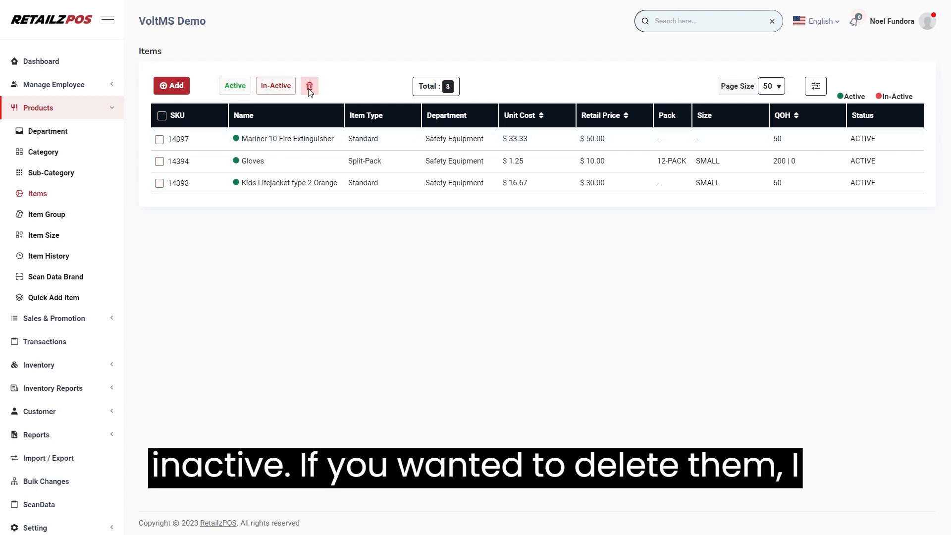
click(159, 161)
click(160, 183)
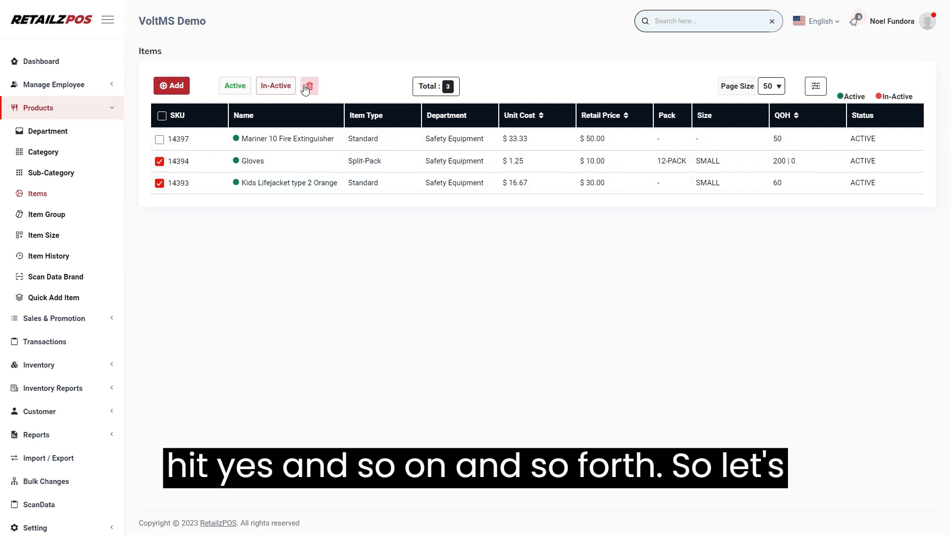
click(310, 86)
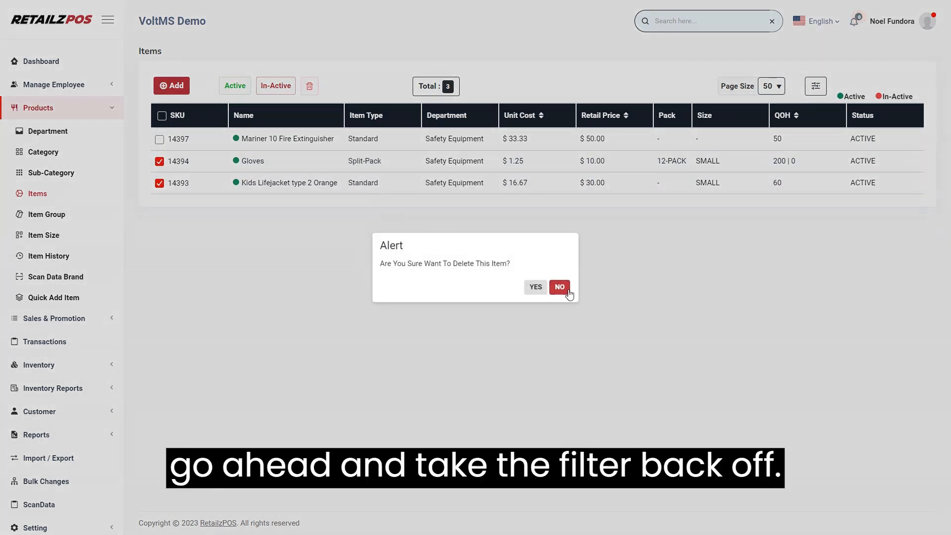
click(553, 281)
click(160, 161)
click(160, 183)
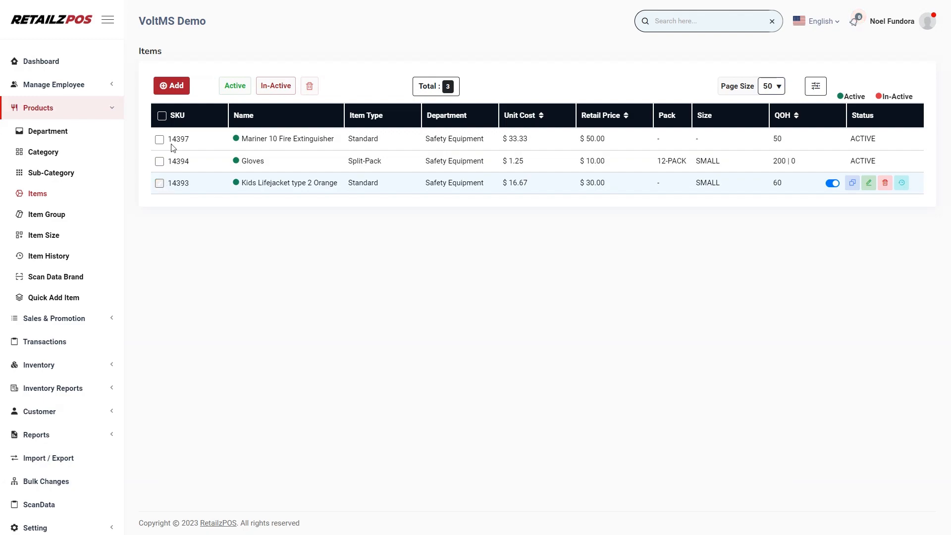
Step: Reset the department filter to list all items, then go to Quick Add Item
click(816, 86)
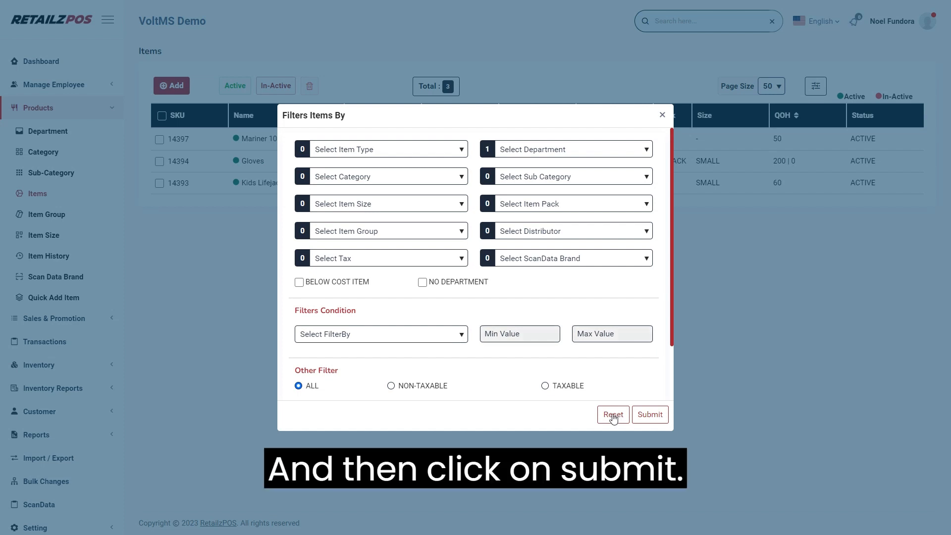
click(614, 416)
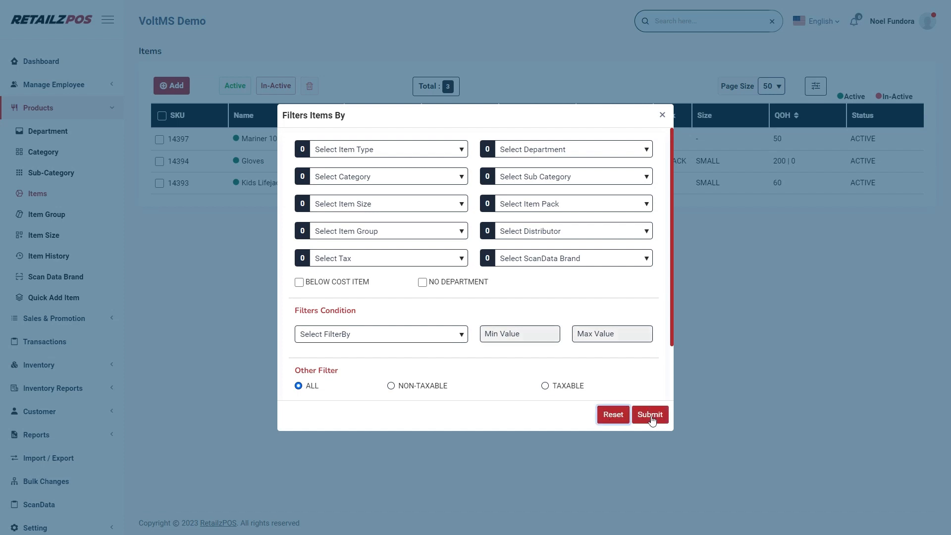
click(703, 391)
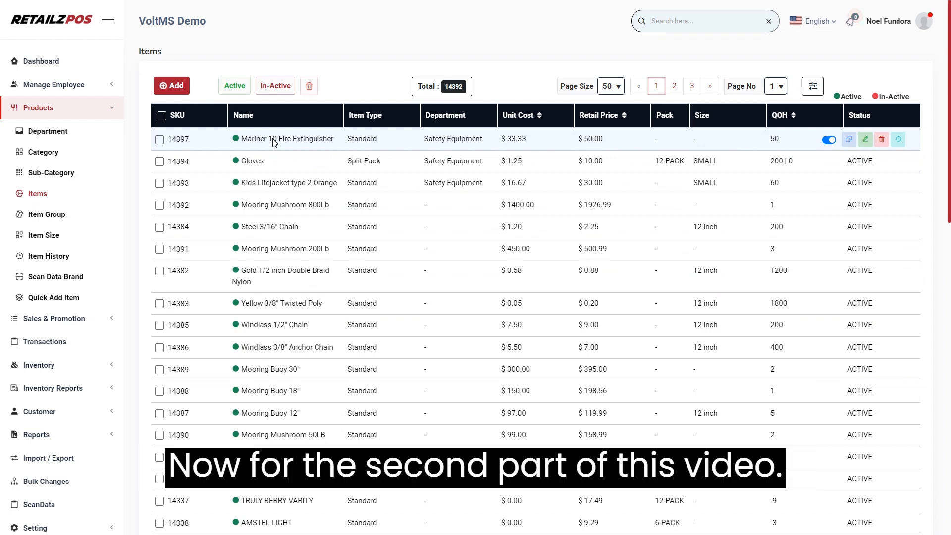
click(58, 302)
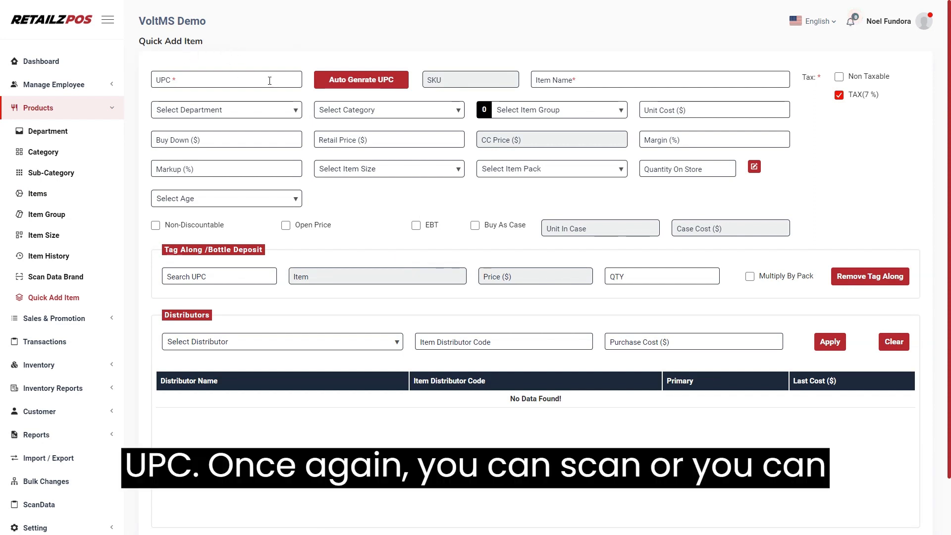
click(170, 75)
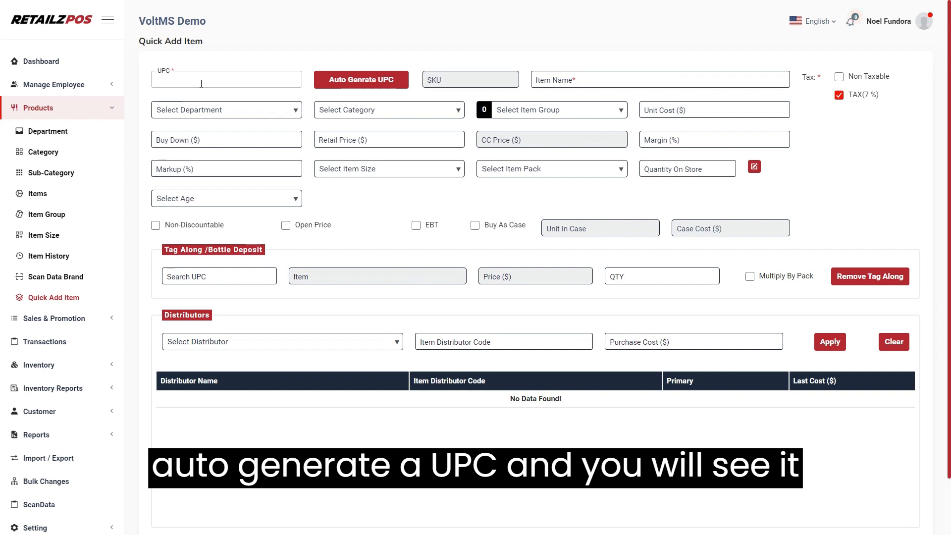
click(345, 87)
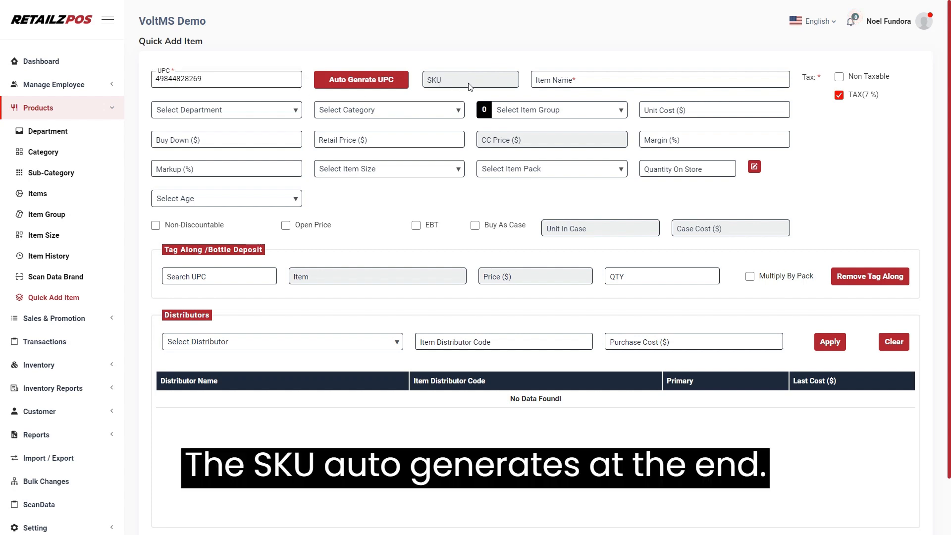
click(570, 82)
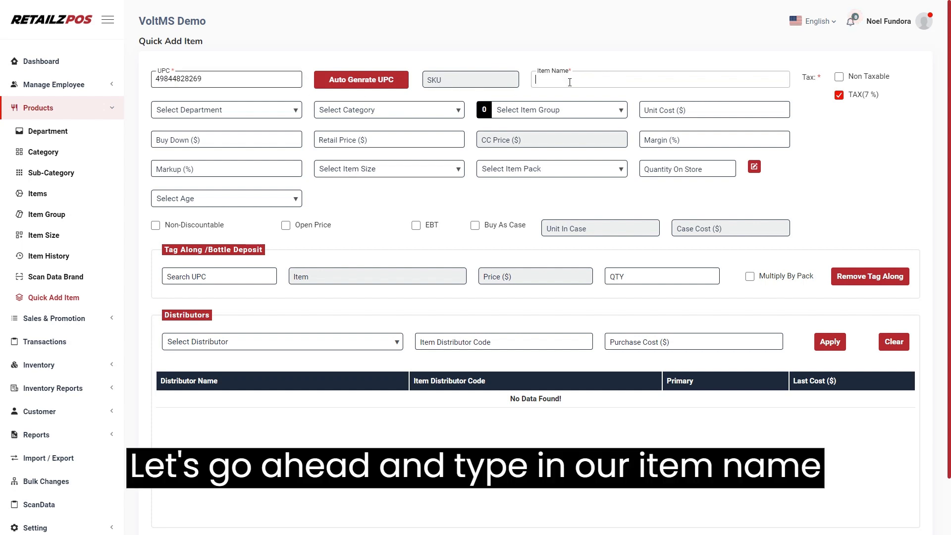
text(Mariner 10 Fire Extinguisher)
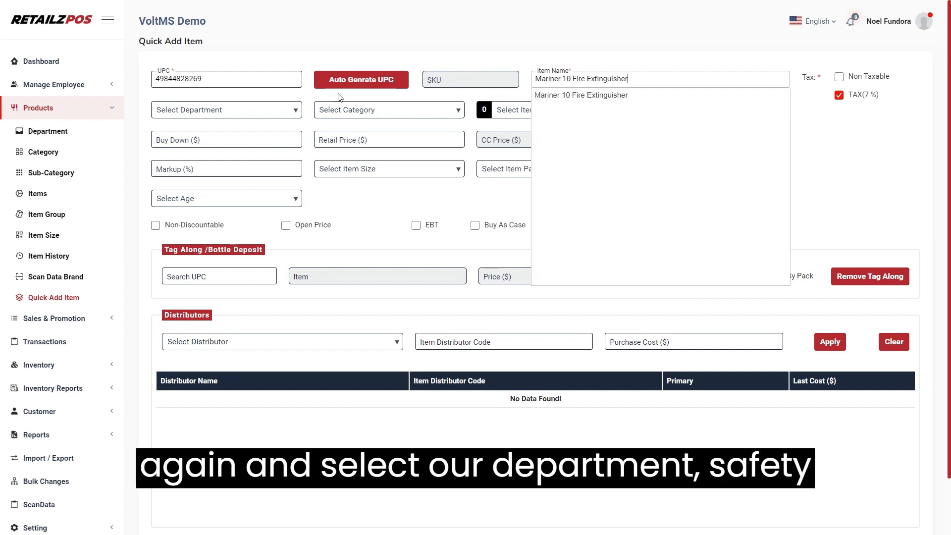
Step: Set department Safety Equipment and category Fire Extinguisher, leaving item group empty
click(261, 115)
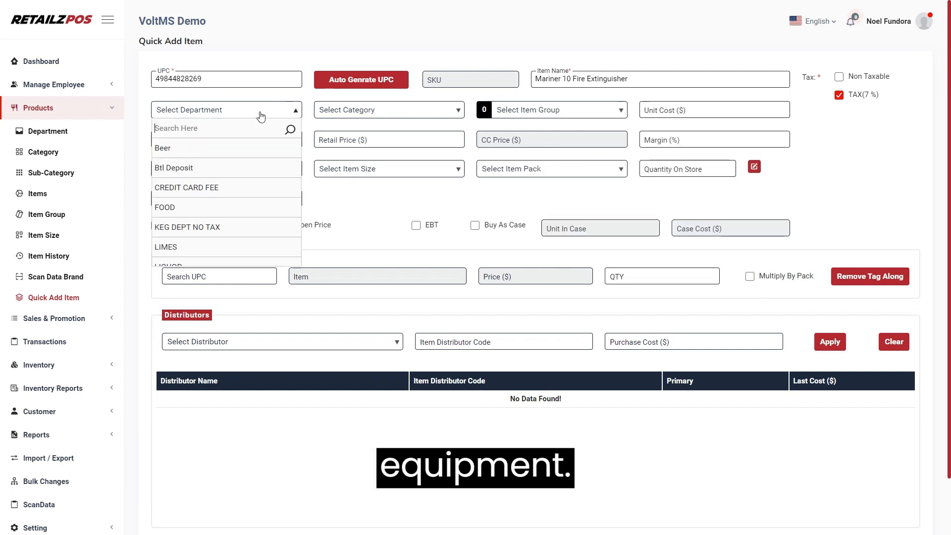
text(saf)
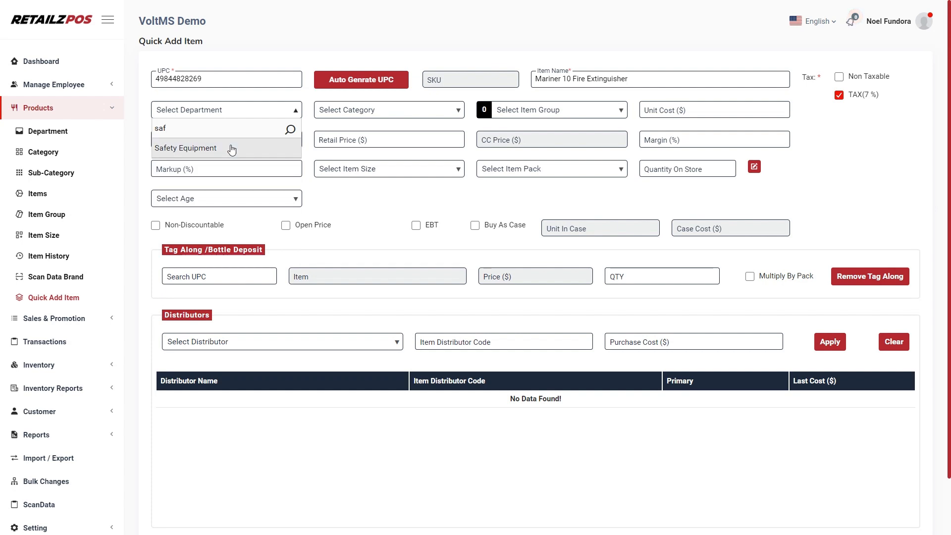
click(264, 141)
click(360, 114)
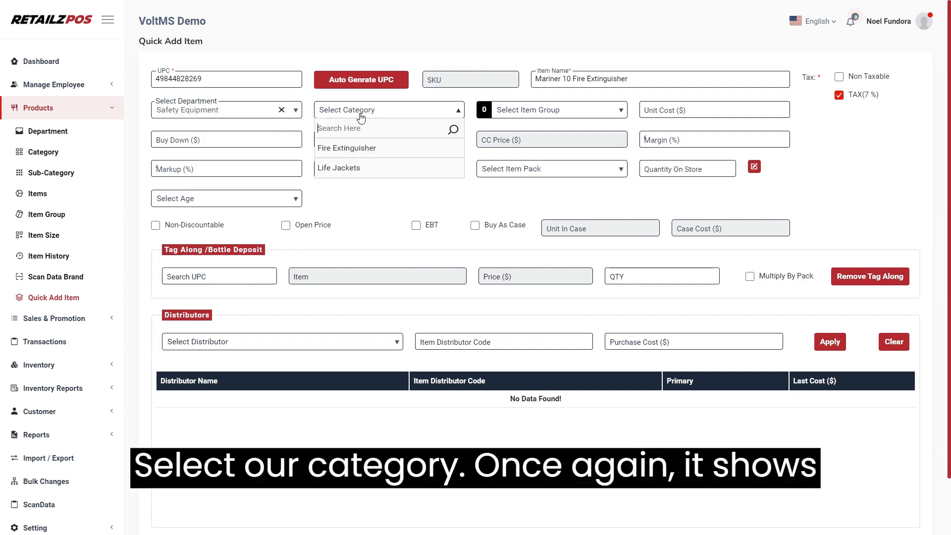
click(366, 150)
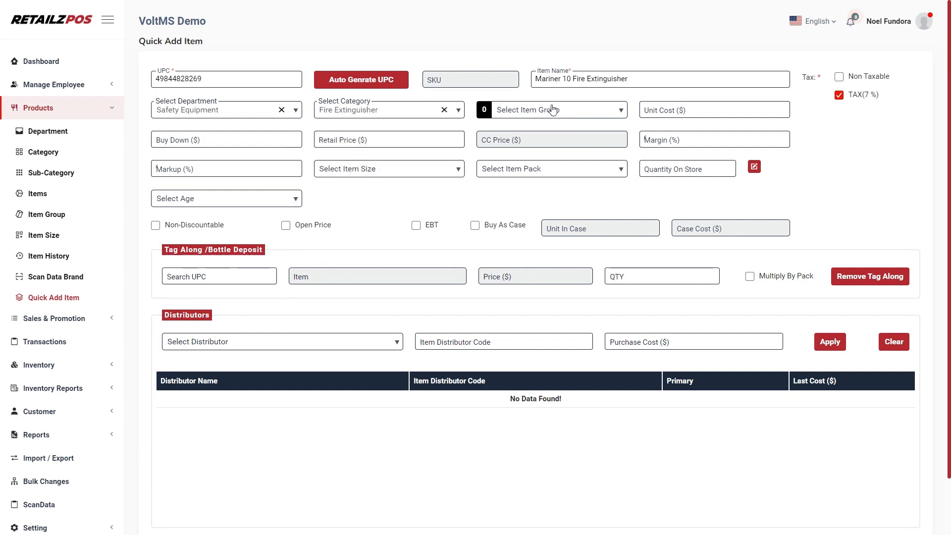
click(567, 111)
click(561, 108)
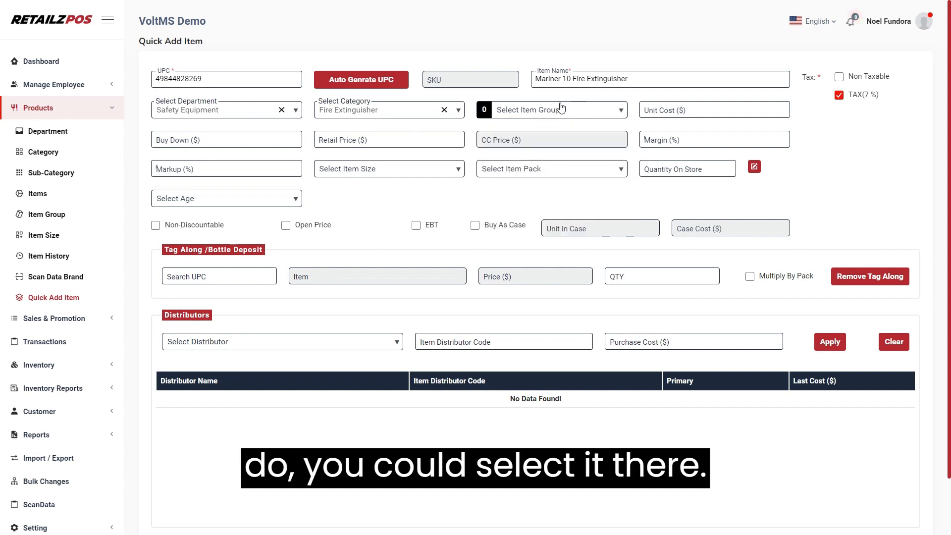
click(691, 112)
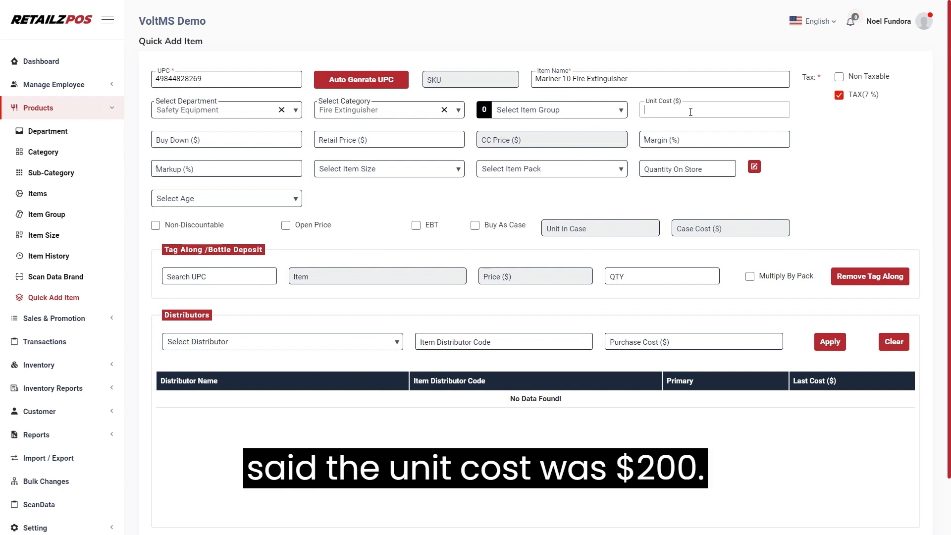
Step: Enter a unit cost of 200 and a retail price of 250
text(200)
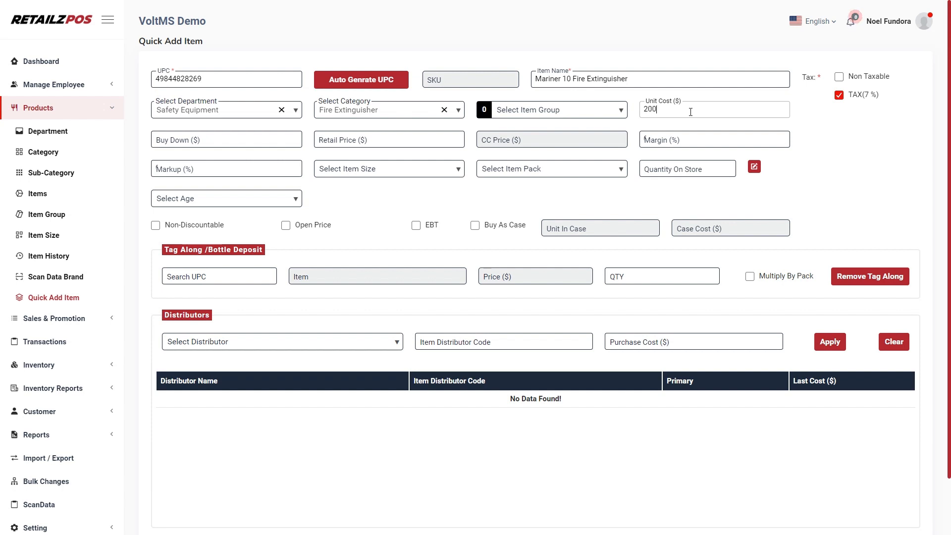
click(744, 132)
click(433, 141)
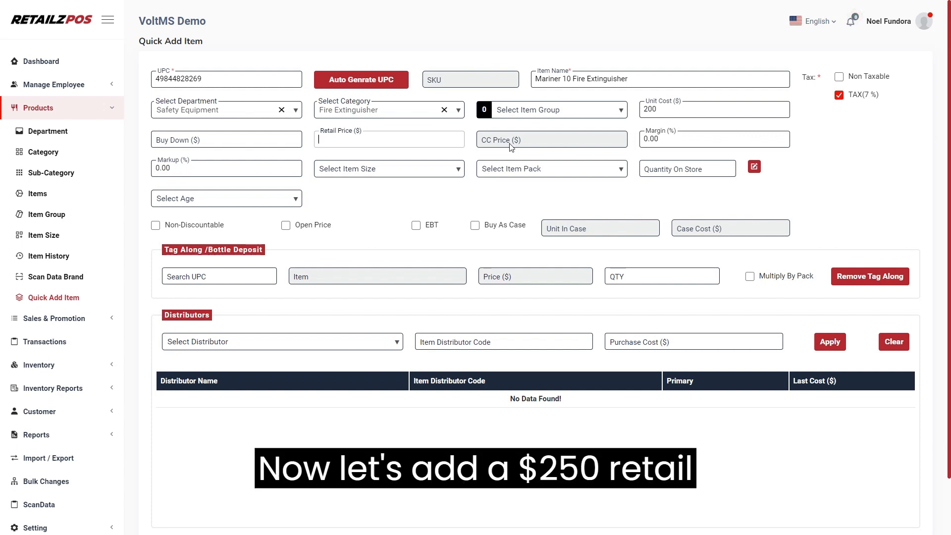
text(250)
click(509, 149)
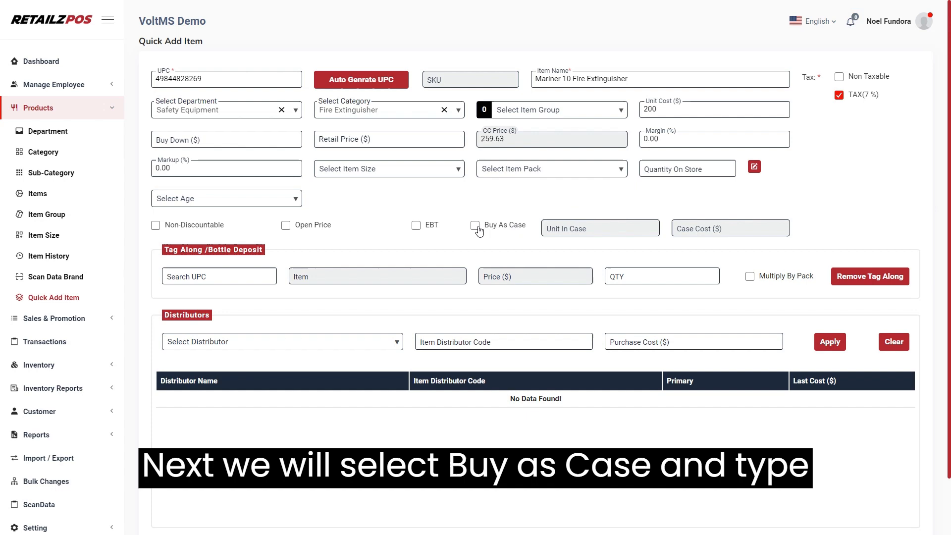
Step: Switch to buying by the case, with 6 units per case and a case cost of 200
click(476, 226)
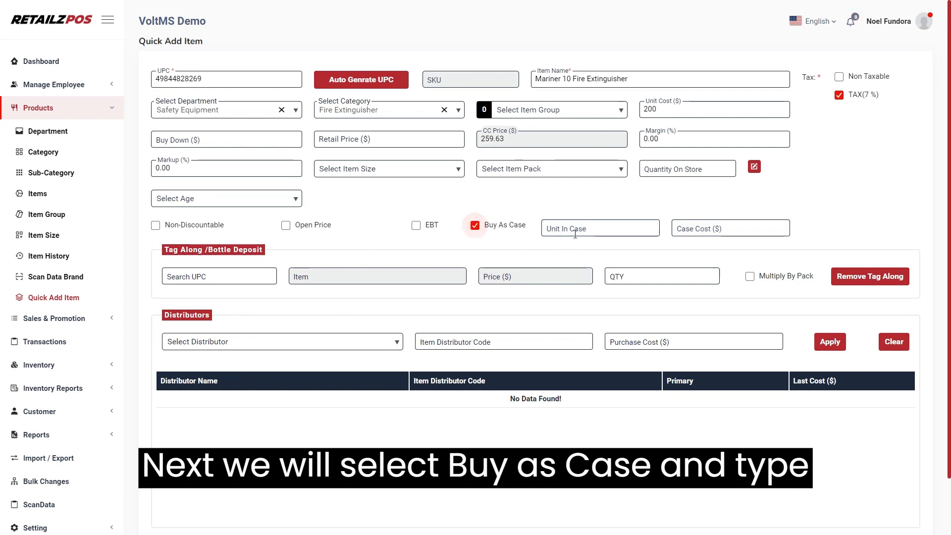
click(601, 229)
click(716, 227)
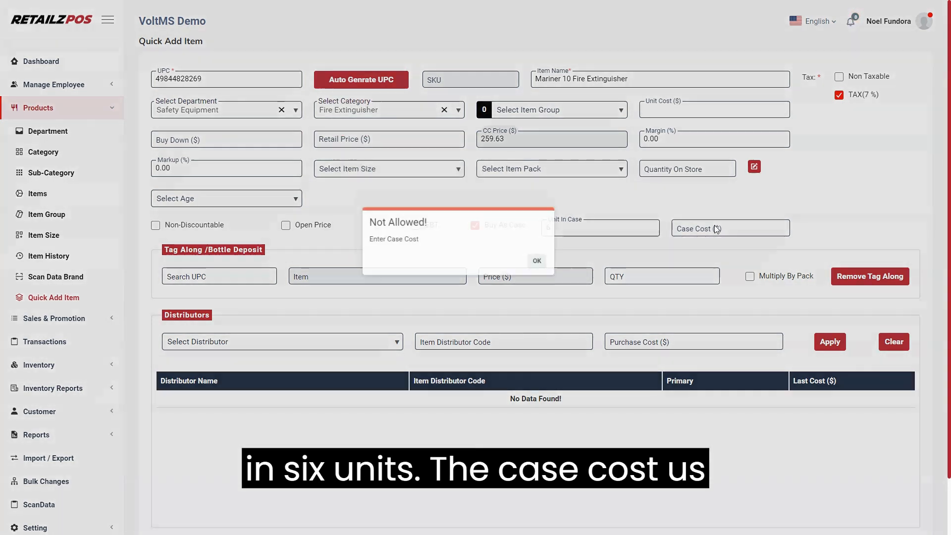
click(560, 289)
click(745, 226)
text(200)
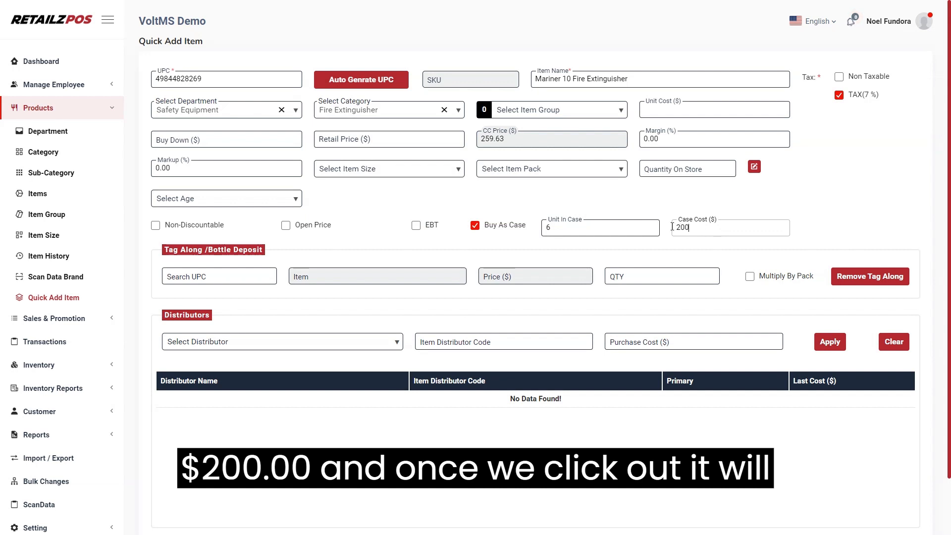
click(681, 211)
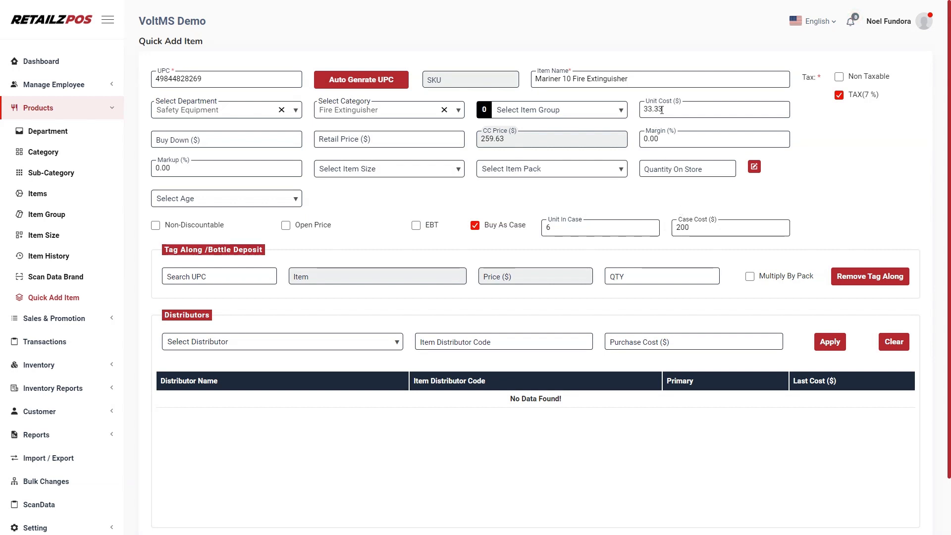
Step: Change the retail price to 50.00
click(394, 133)
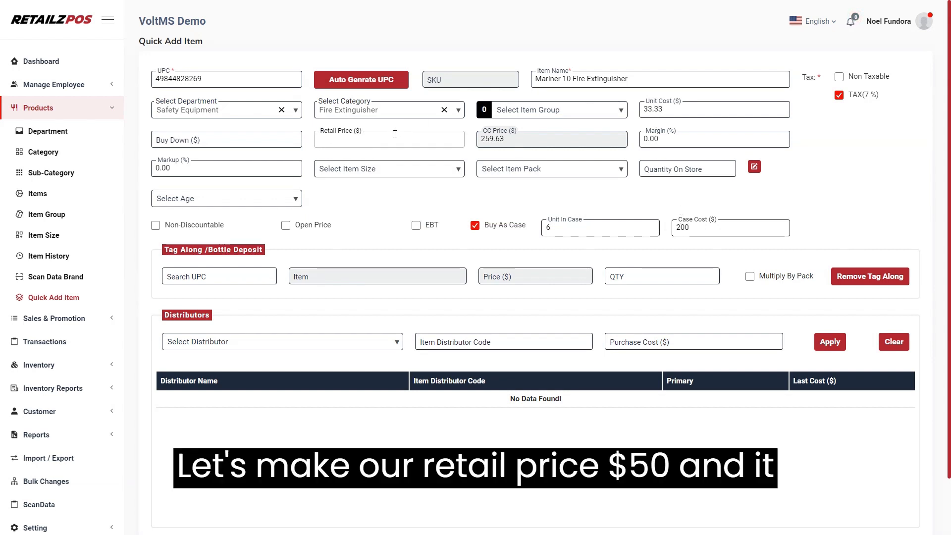
text(5)
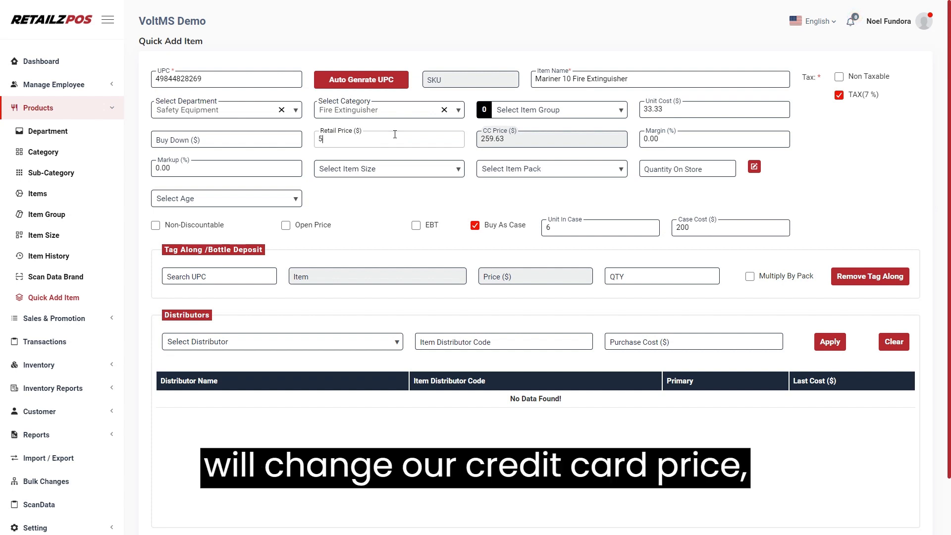
text(0.00)
click(488, 143)
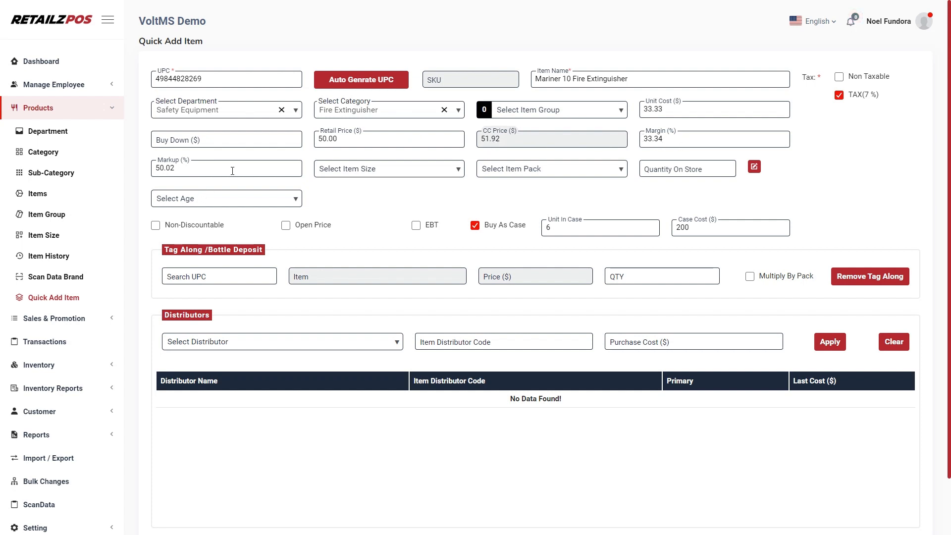
Step: Browse the item size and item pack lists, leaving both unselected
click(405, 175)
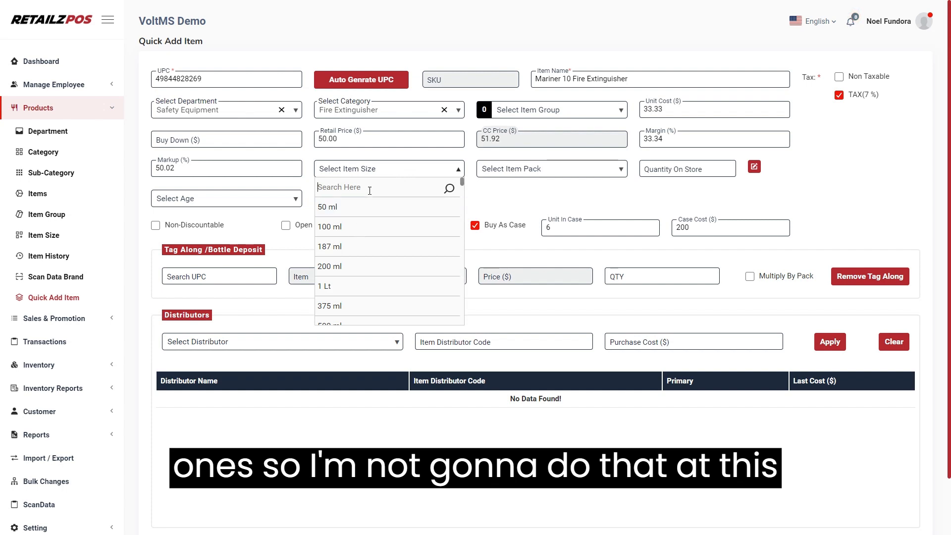
text(8)
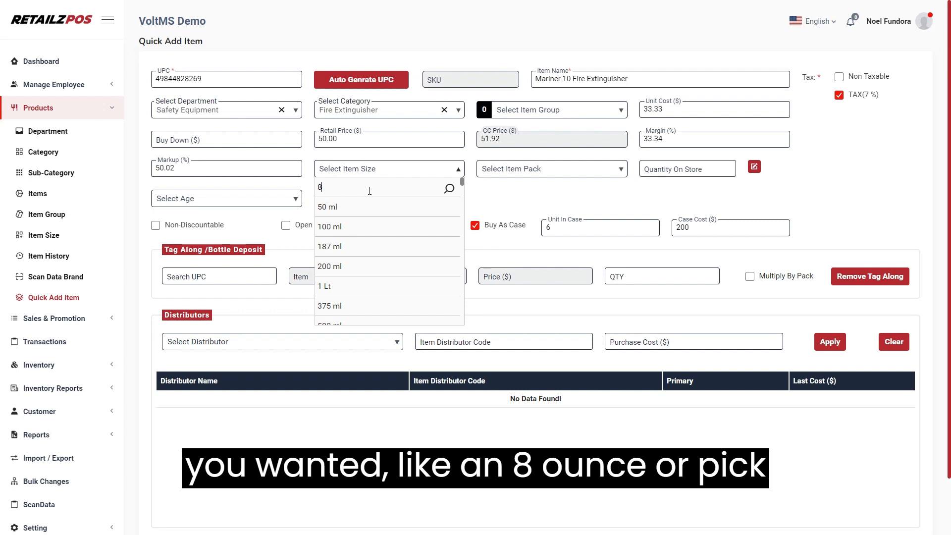
text(oz)
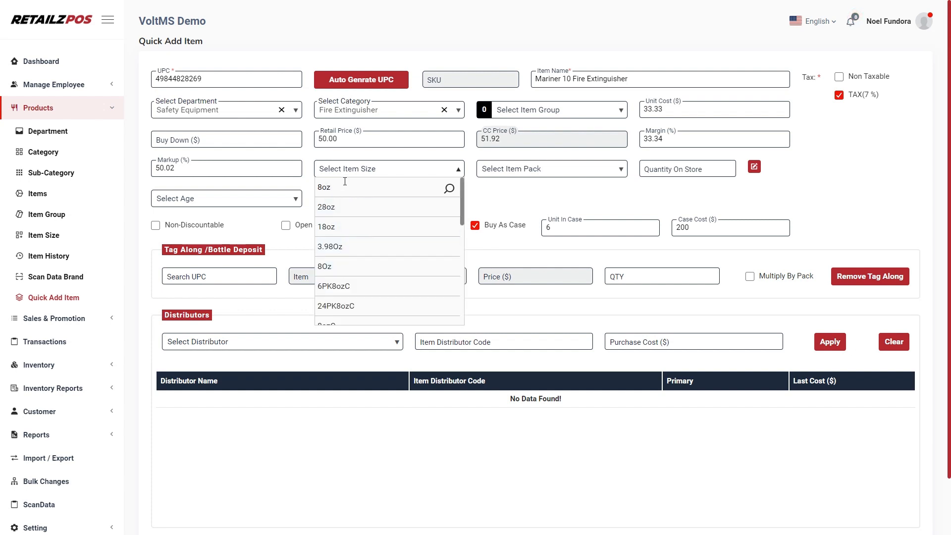
click(508, 171)
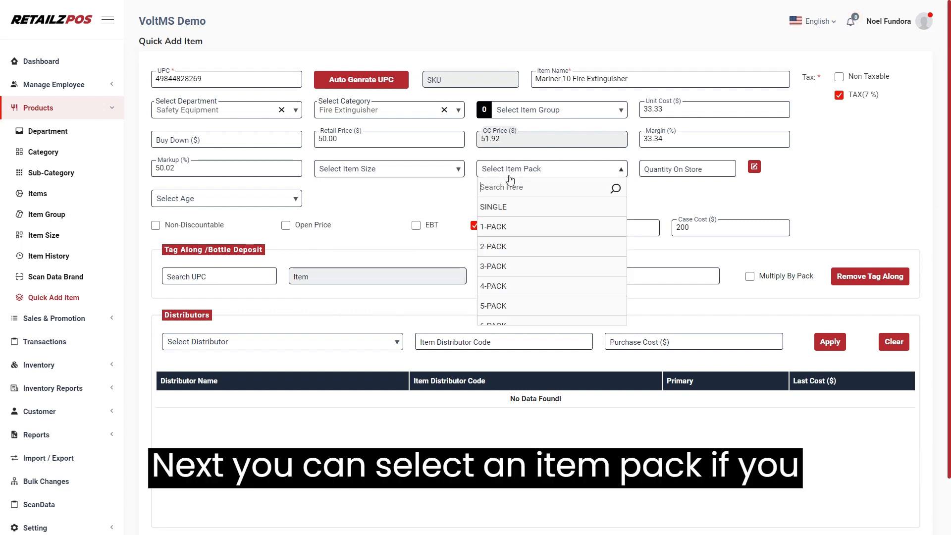
scroll(507, 248, down, 2)
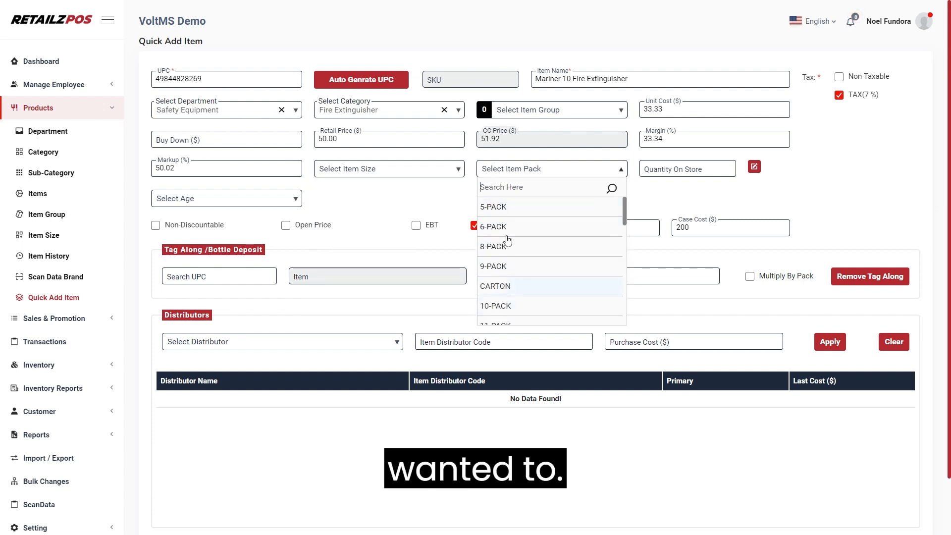
scroll(507, 241, down, 10)
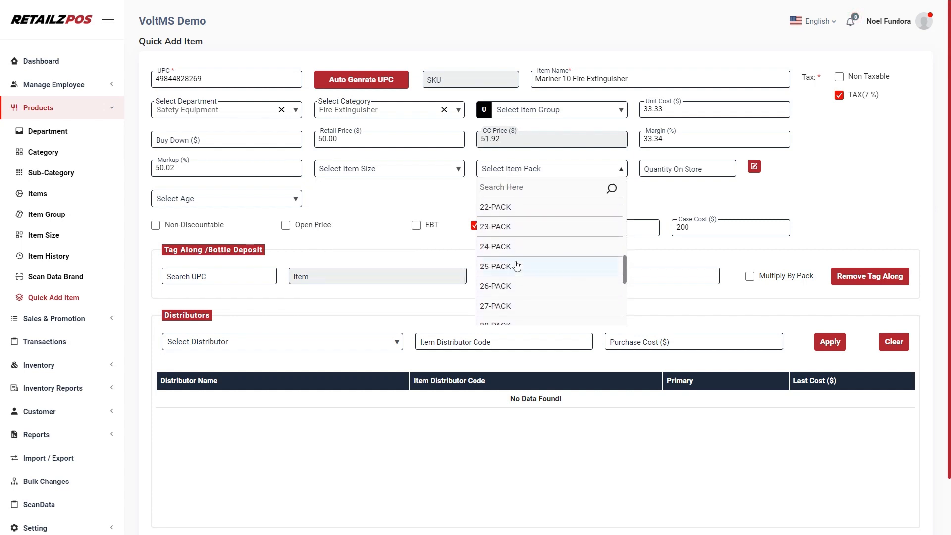
click(693, 173)
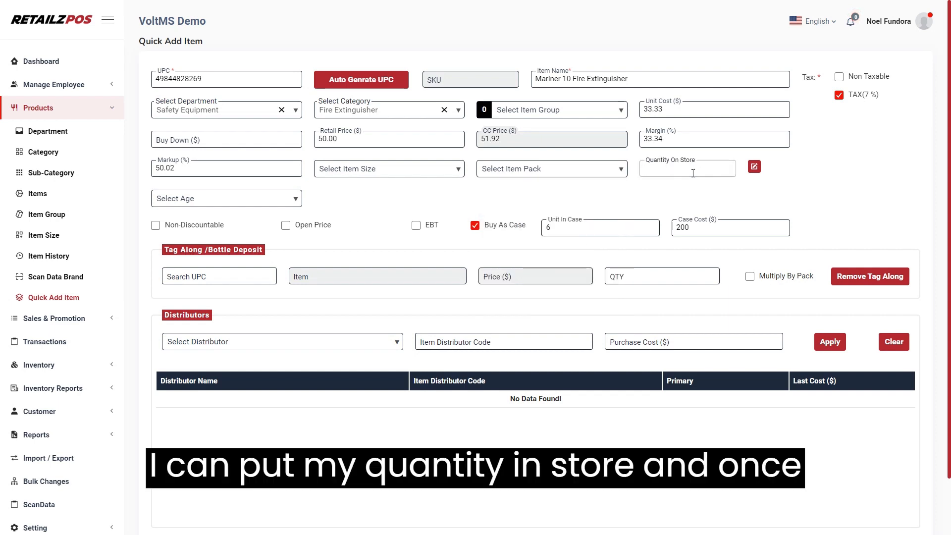
Step: Replace the Quantity On Store with 50 units
click(754, 167)
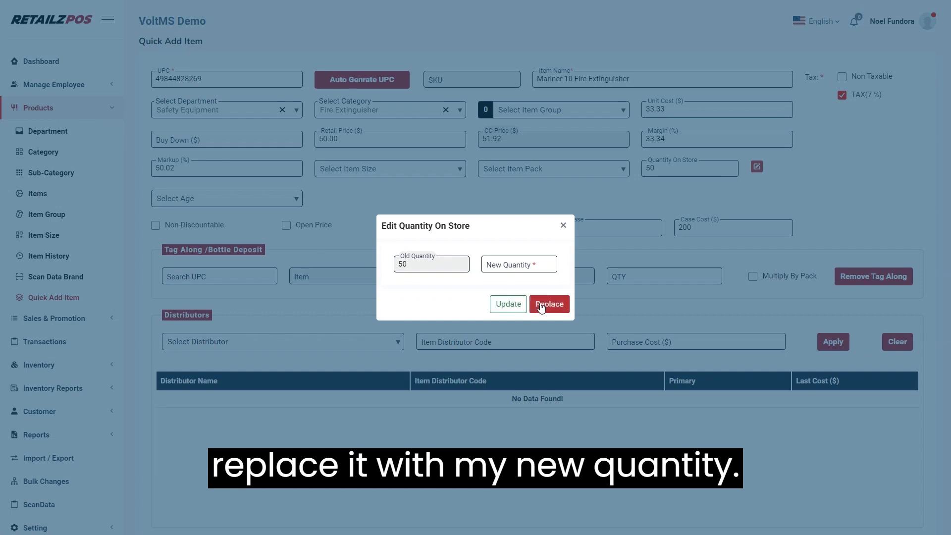
click(564, 226)
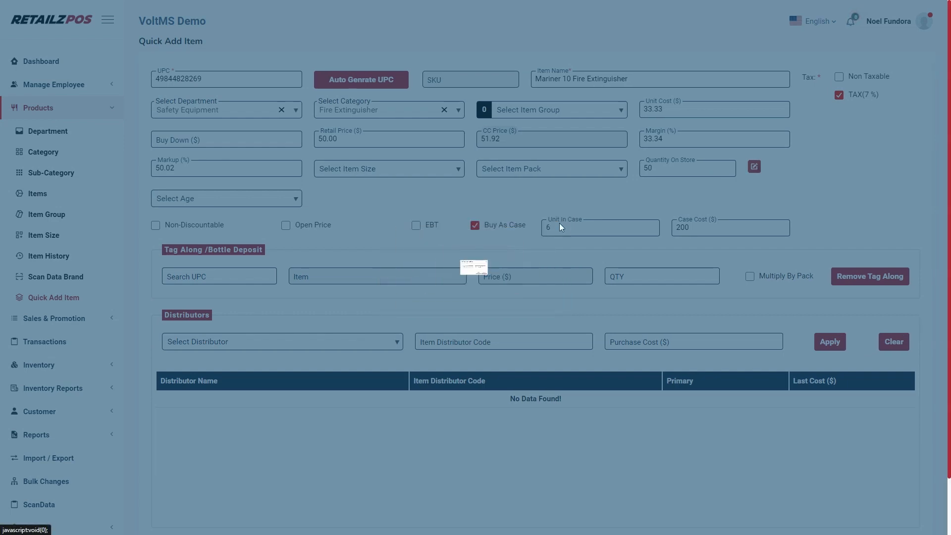
click(269, 198)
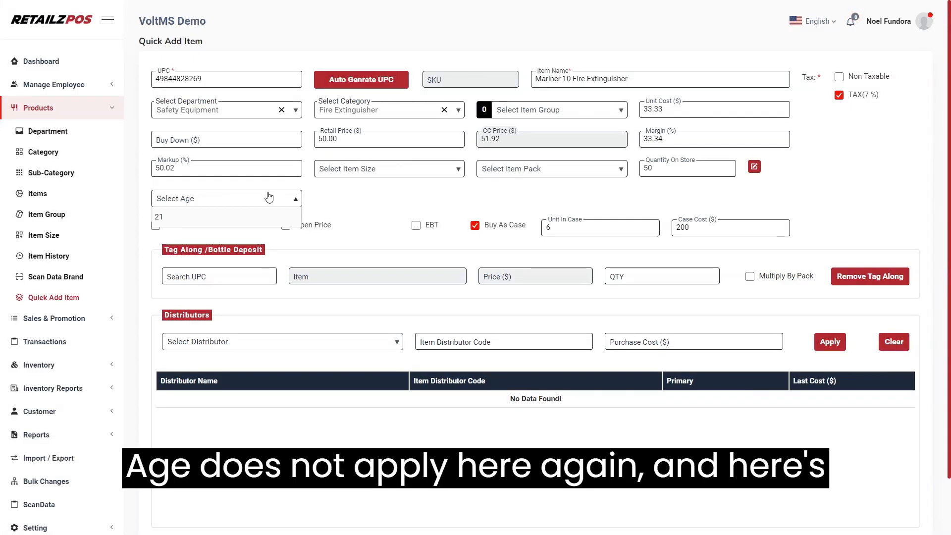
click(269, 198)
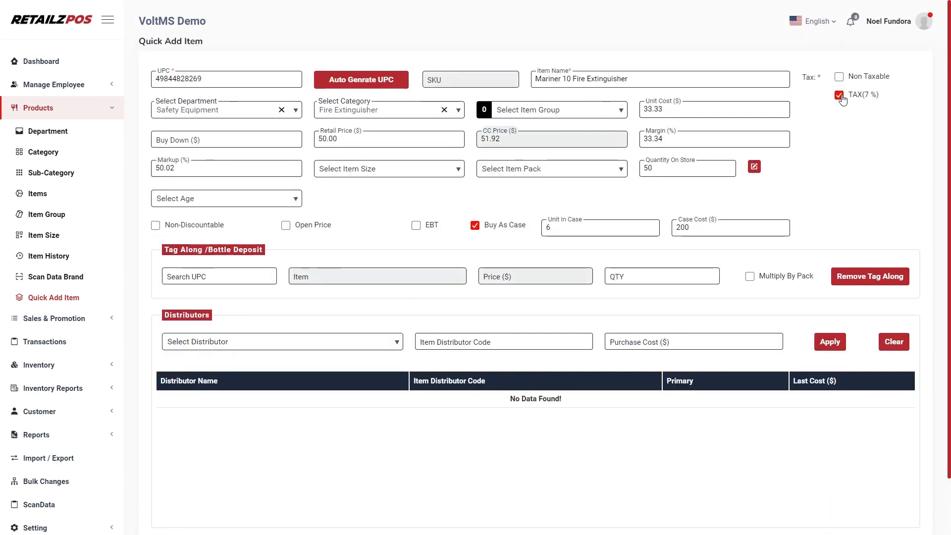
scroll(904, 517, down, 1)
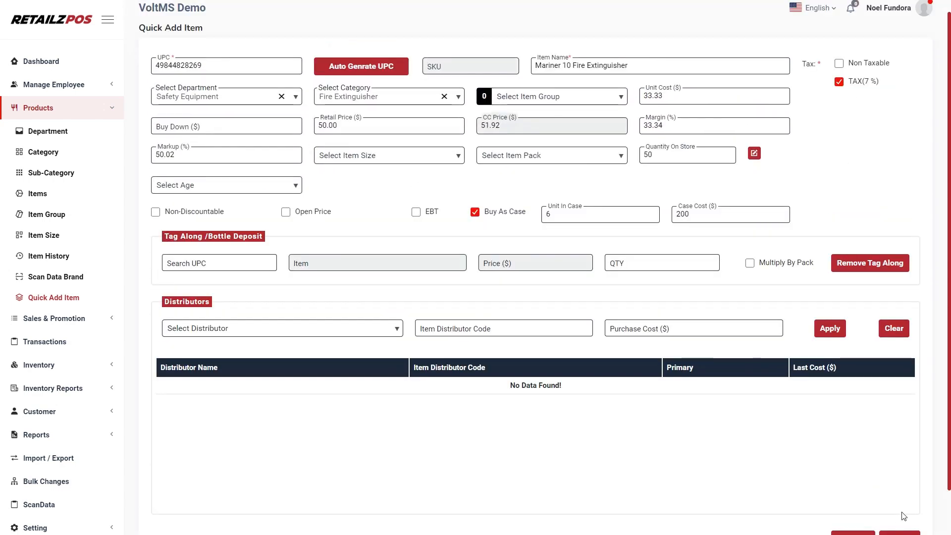
scroll(904, 517, down, 2)
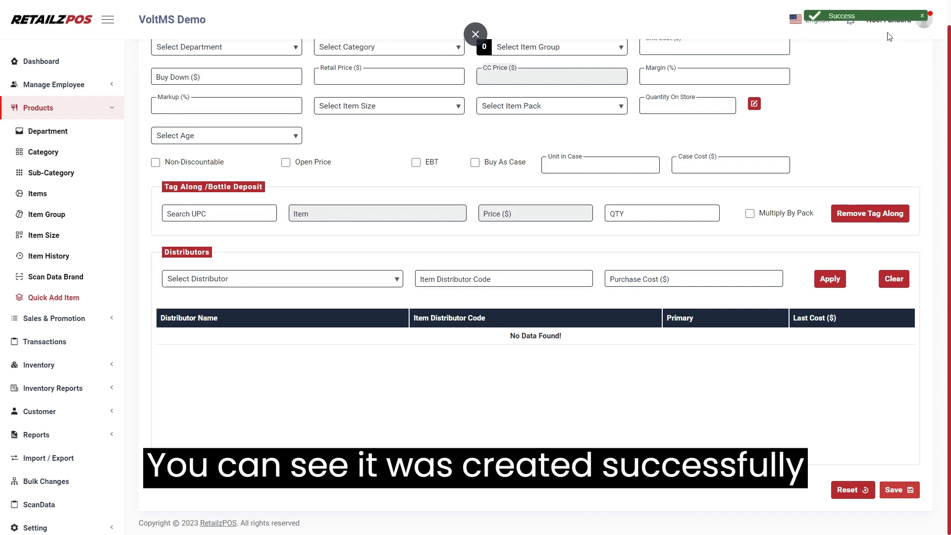
scroll(440, 143, up, 2)
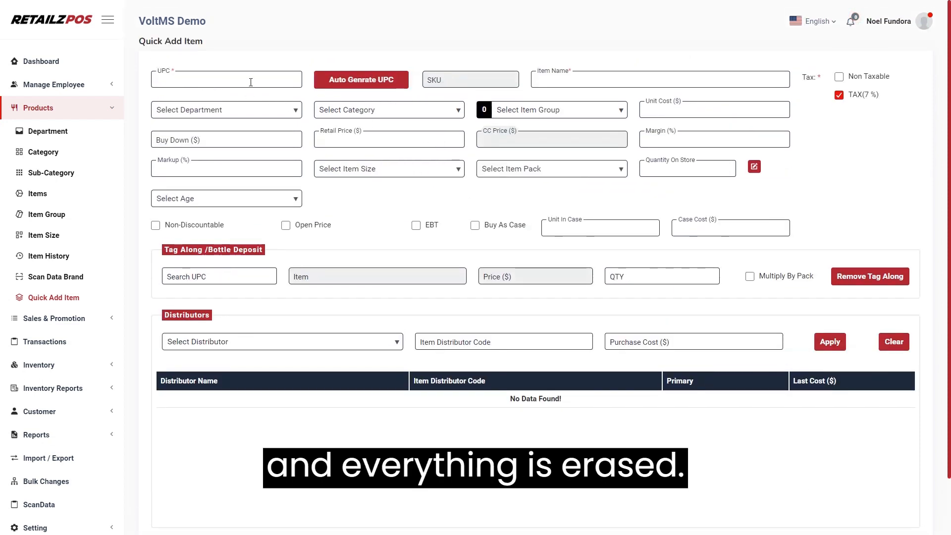
click(360, 86)
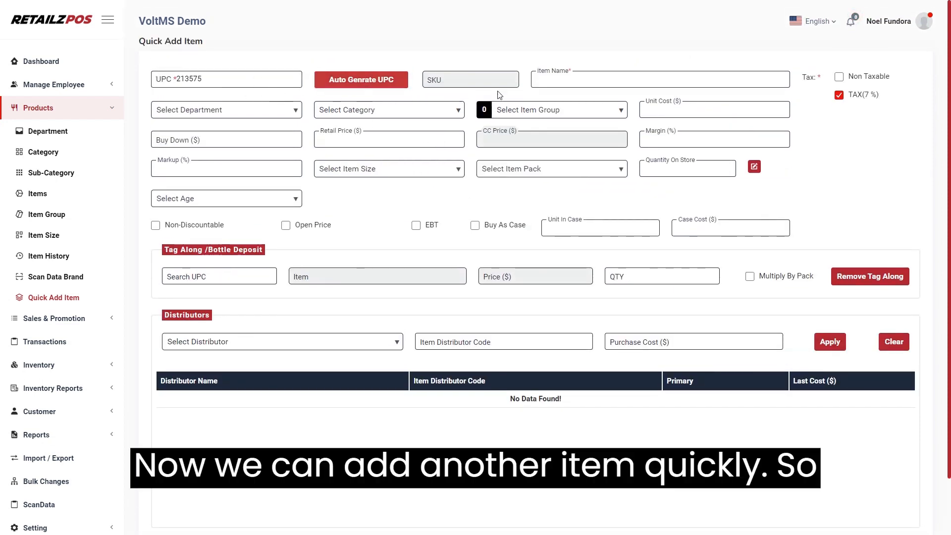
click(583, 81)
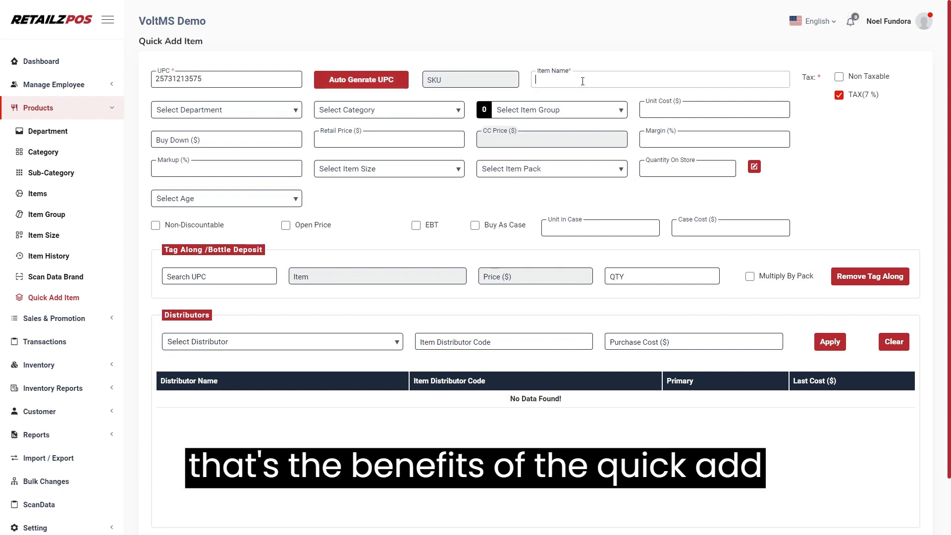